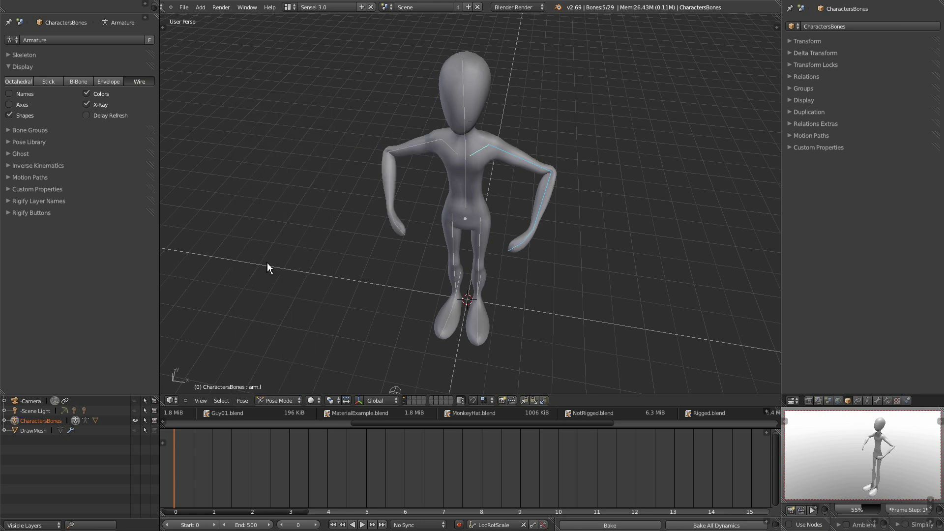
Switch the armature to Edit Mode, select all its bones and look at the Bone Roll options.
{"action": "middle_click_drag", "start_coordinate": [343, 247], "coordinate": [443, 151]}
{"action": "middle_click_drag", "start_coordinate": [395, 224], "coordinate": [408, 182]}
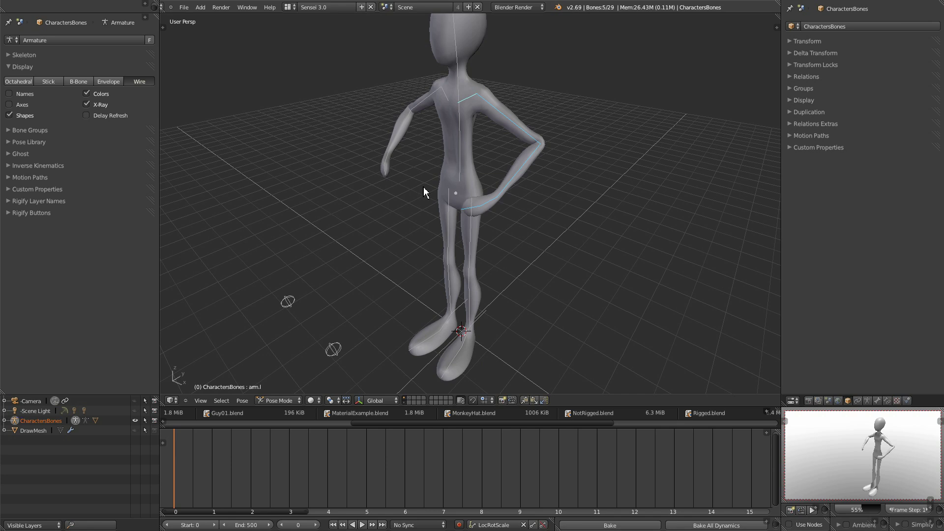
{"action": "key", "text": "Tab"}
{"action": "scroll", "coordinate": [427, 188], "scroll_direction": "down", "scroll_amount": 2}
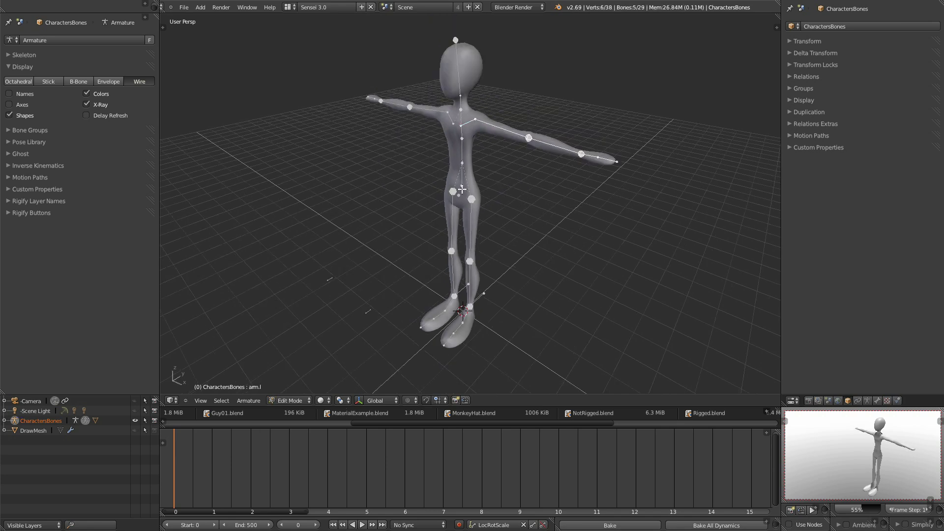
{"action": "key", "text": "a"}
{"action": "key", "text": "a"}
{"action": "middle_click_drag", "start_coordinate": [484, 203], "coordinate": [468, 205]}
{"action": "left_click", "coordinate": [248, 400]}
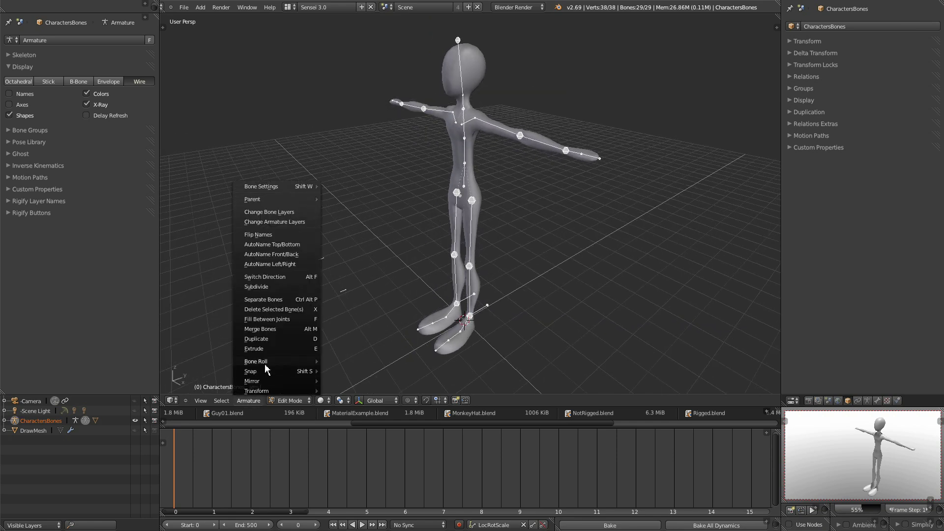
{"action": "mouse_move", "coordinate": [268, 364]}
{"action": "mouse_move", "coordinate": [342, 366]}
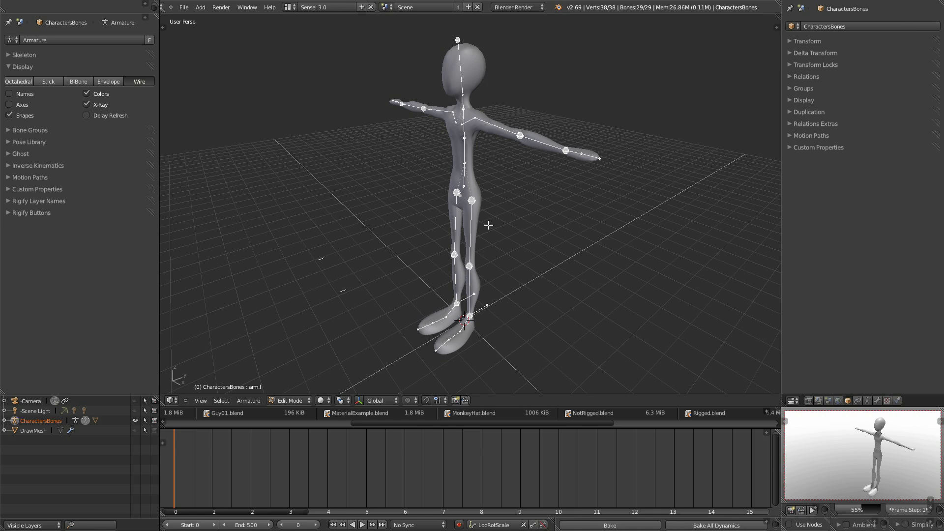
{"action": "middle_click_drag", "start_coordinate": [431, 207], "coordinate": [538, 185]}
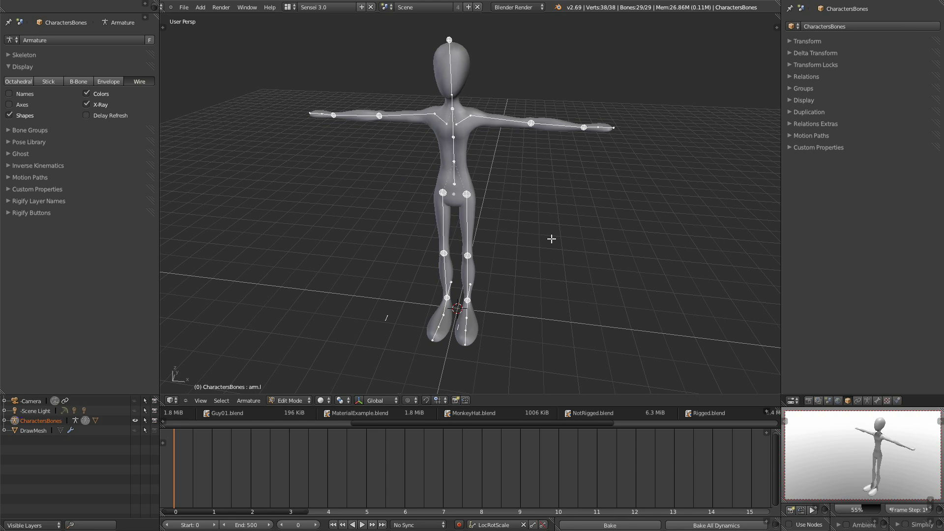
{"action": "middle_click_drag", "start_coordinate": [551, 239], "coordinate": [518, 245]}
{"action": "middle_click_drag", "start_coordinate": [405, 161], "coordinate": [427, 144]}
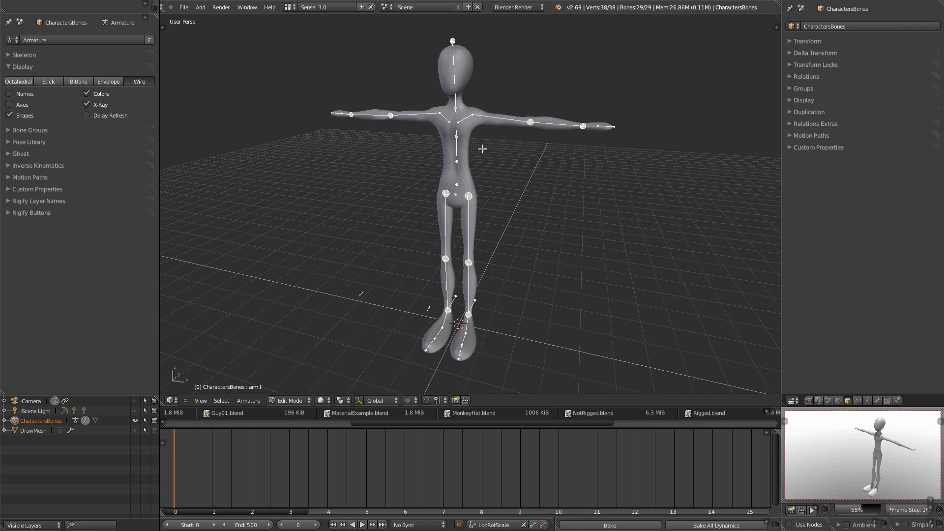
{"action": "middle_click_drag", "start_coordinate": [495, 155], "coordinate": [452, 298]}
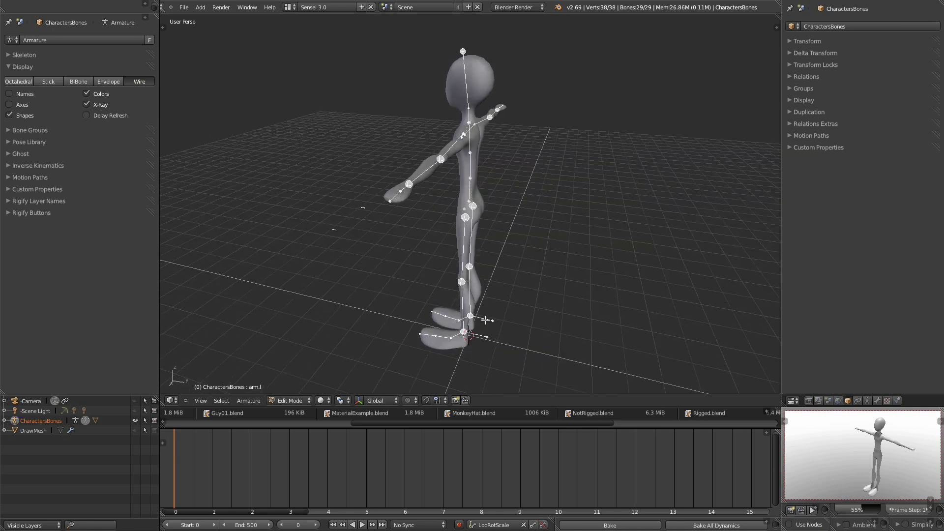
{"action": "middle_click_drag", "start_coordinate": [456, 348], "coordinate": [516, 323]}
Select the heel bones of both feet and recalculate their bone roll.
{"action": "right_click", "coordinate": [468, 361]}
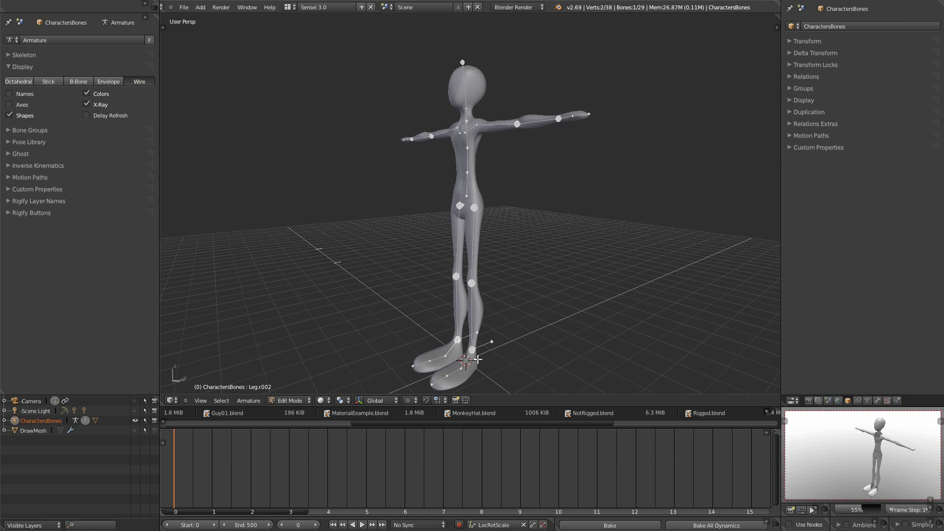
{"action": "middle_click_drag", "start_coordinate": [496, 364], "coordinate": [423, 375]}
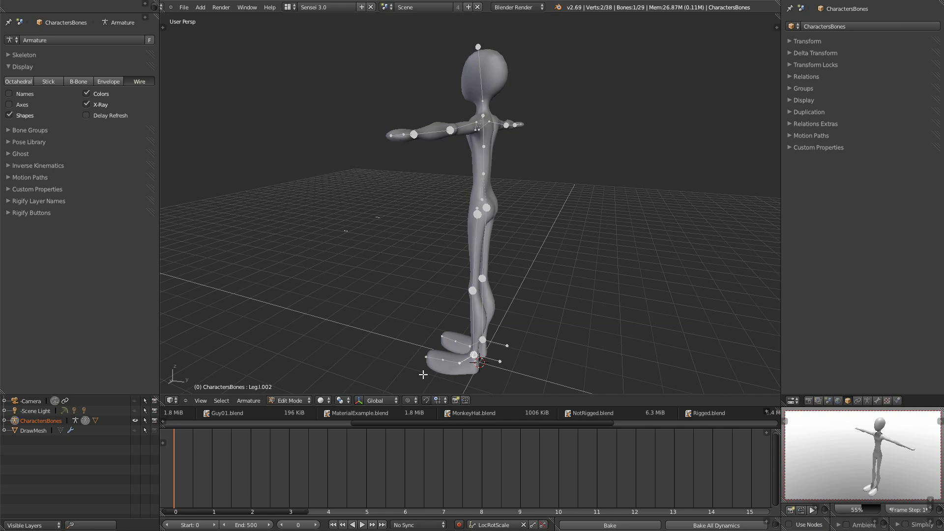
{"action": "middle_click_drag", "start_coordinate": [541, 348], "coordinate": [545, 352]}
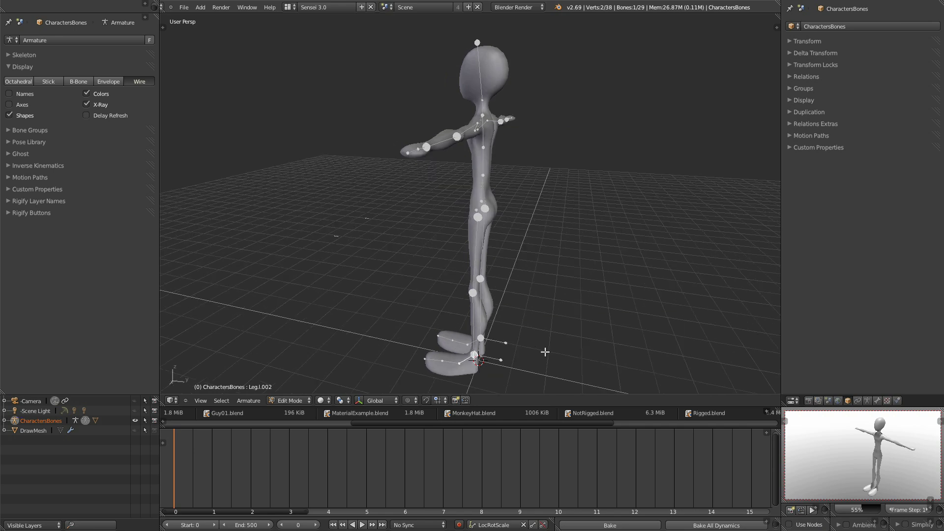
{"action": "right_click", "coordinate": [496, 342]}
{"action": "right_click", "coordinate": [496, 358], "text": "shift"}
{"action": "left_click", "coordinate": [249, 401]}
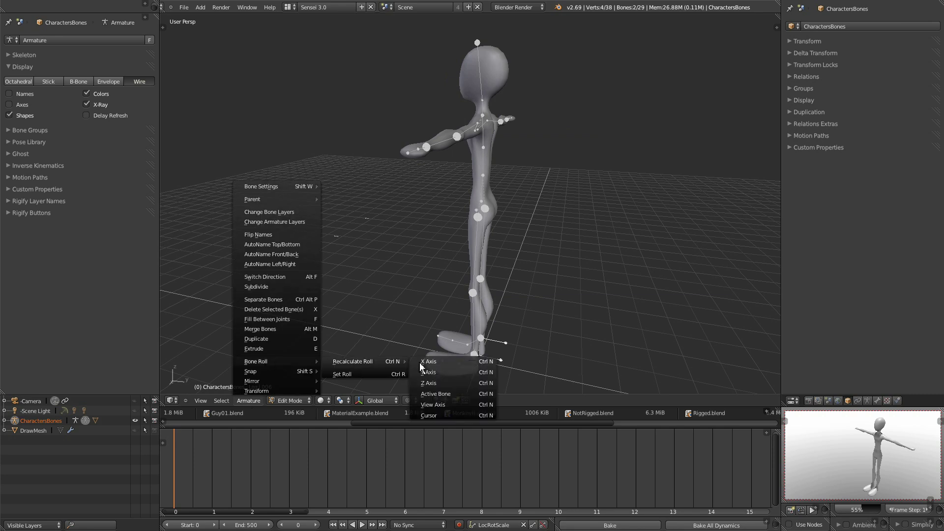
{"action": "left_click", "coordinate": [434, 388]}
{"action": "middle_click_drag", "start_coordinate": [536, 324], "coordinate": [579, 313]}
{"action": "left_click", "coordinate": [249, 401]}
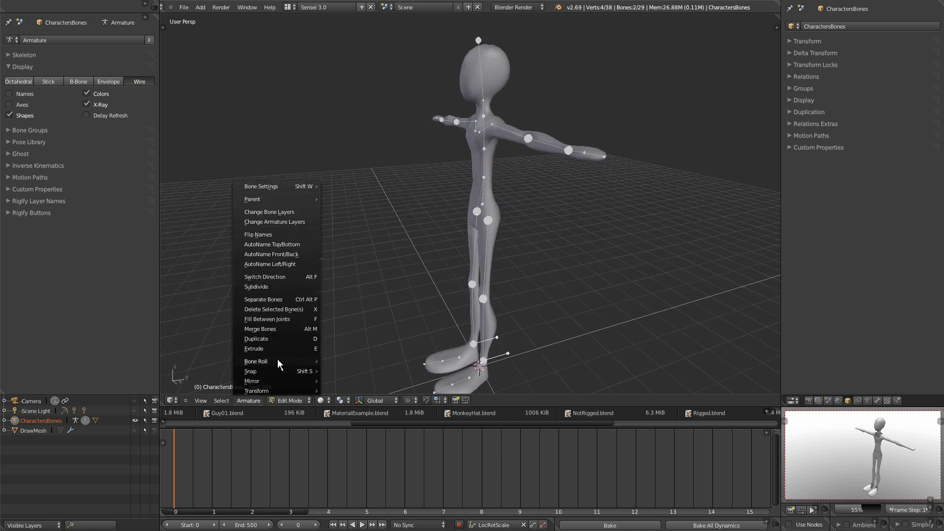
{"action": "mouse_move", "coordinate": [276, 366]}
Return to Pose Mode, inspect the Copy Rotation constraint on foot bone Leg.r.002 and collapse its settings.
{"action": "key", "text": "ctrl+Tab"}
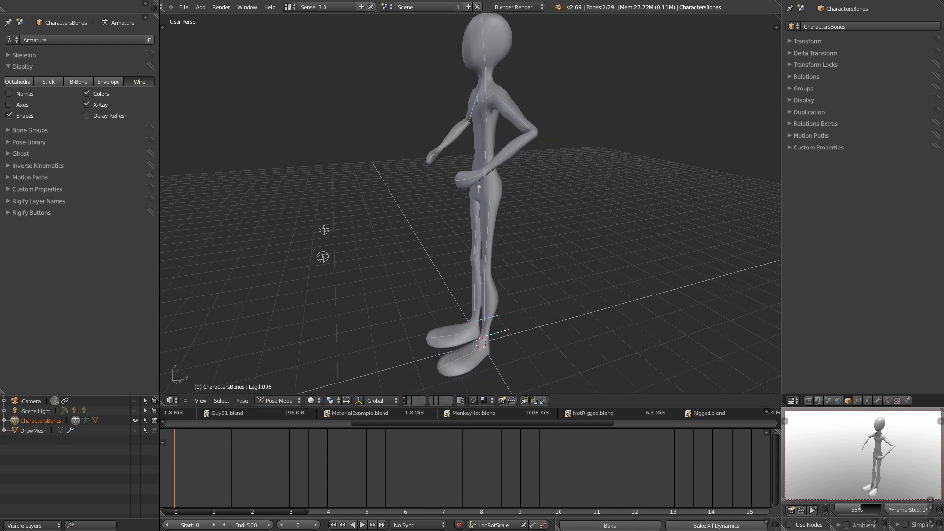
{"action": "right_click", "coordinate": [497, 333]}
{"action": "left_click", "coordinate": [888, 400]}
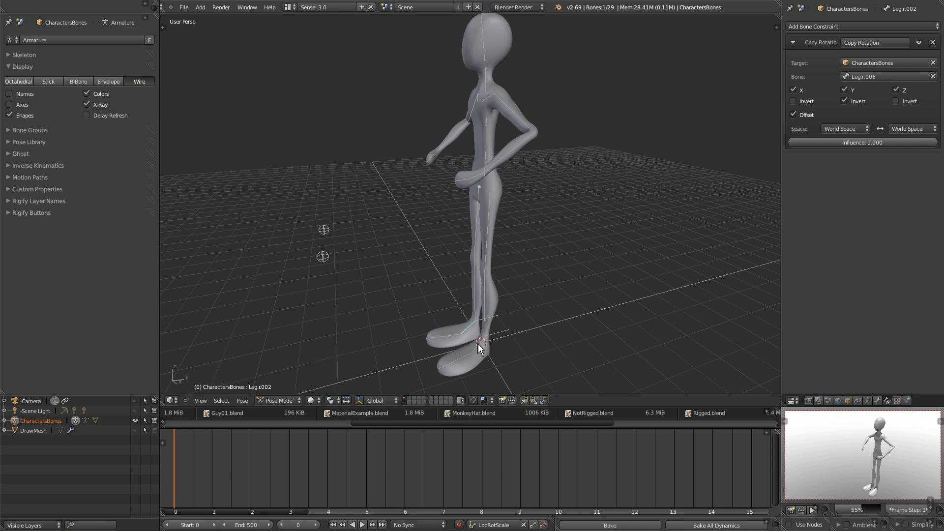
{"action": "right_click", "coordinate": [495, 343]}
{"action": "right_click", "coordinate": [470, 328]}
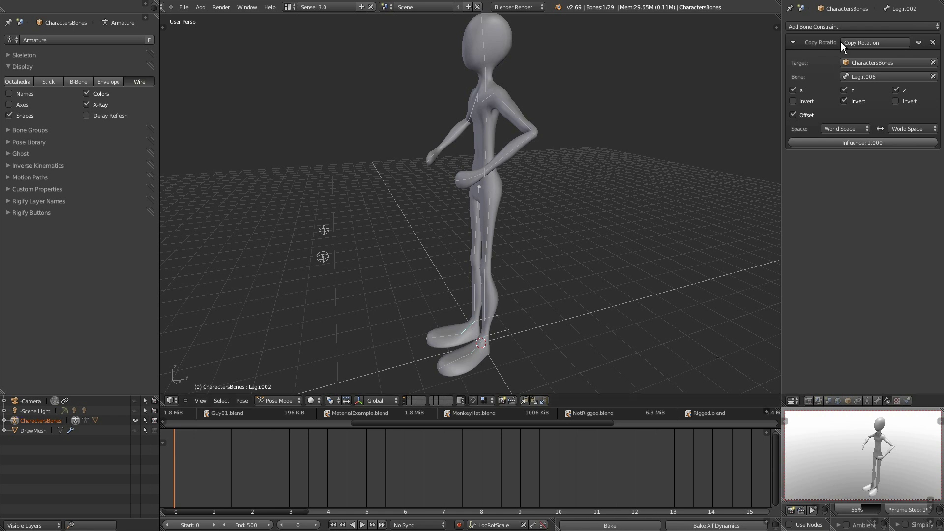
{"action": "left_click", "coordinate": [794, 44]}
Show the head bone's IK settings, set the chain length to 2 and move the head to test it.
{"action": "middle_click_drag", "start_coordinate": [518, 113], "coordinate": [558, 111]}
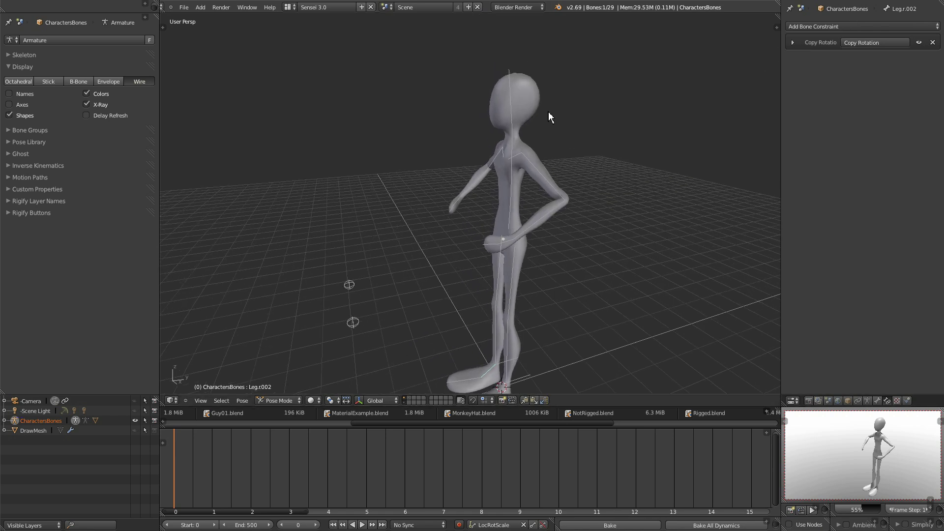
{"action": "right_click", "coordinate": [514, 102]}
{"action": "left_click", "coordinate": [793, 42]}
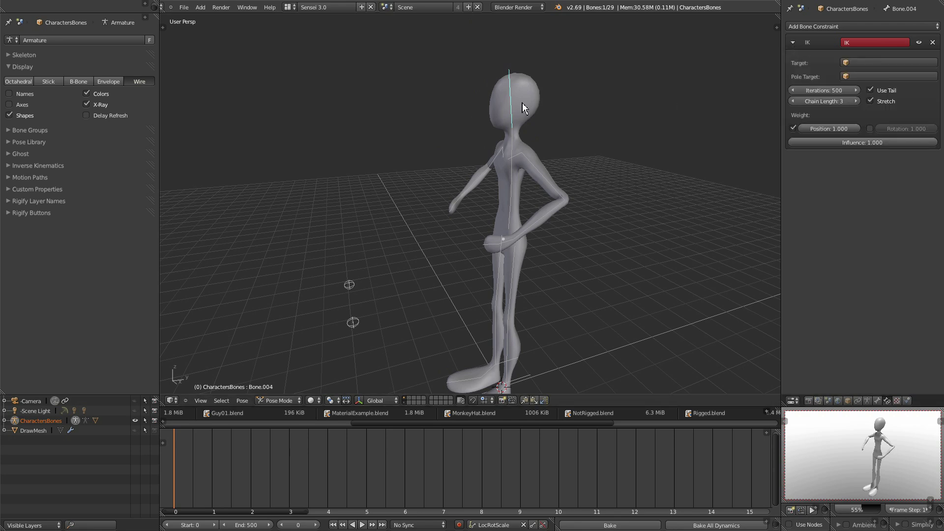
{"action": "scroll", "coordinate": [524, 108], "scroll_direction": "up", "scroll_amount": 2}
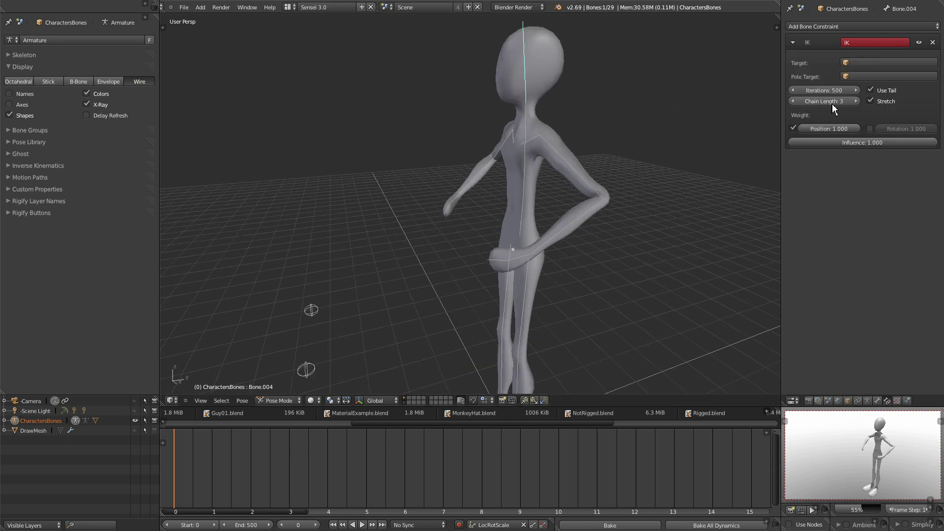
{"action": "key", "text": "g"}
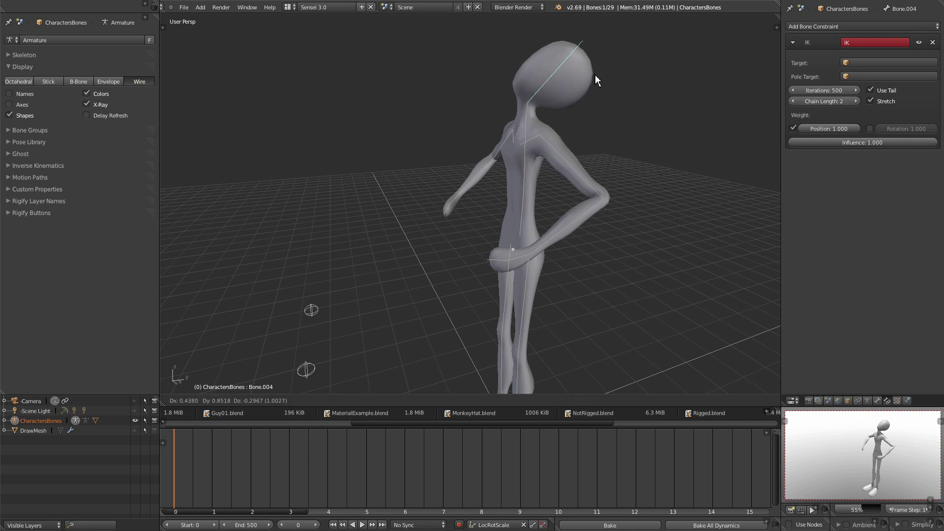
{"action": "left_click", "coordinate": [542, 50]}
Set the head bone's IK chain length to 3 and move the head to bend the upper body.
{"action": "key", "text": "g"}
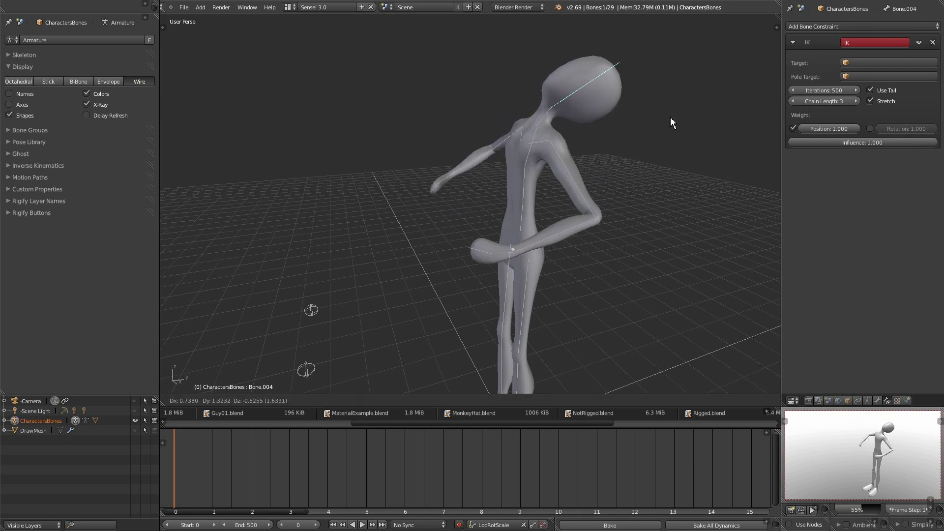
{"action": "left_click", "coordinate": [557, 88]}
{"action": "middle_click_drag", "start_coordinate": [557, 89], "coordinate": [577, 291]}
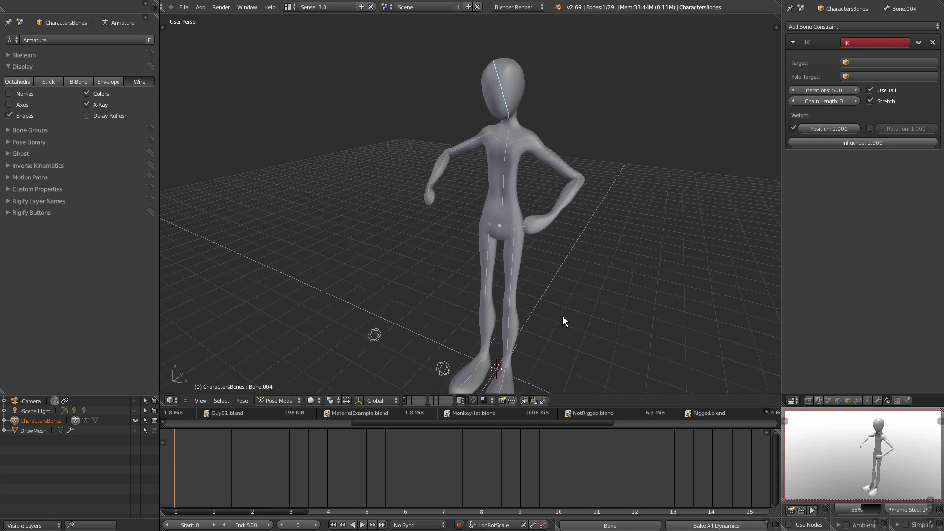
Select all bones and clear their rotation to reset the character's pose.
{"action": "scroll", "coordinate": [562, 316], "scroll_direction": "up", "scroll_amount": 2}
{"action": "key", "text": "a"}
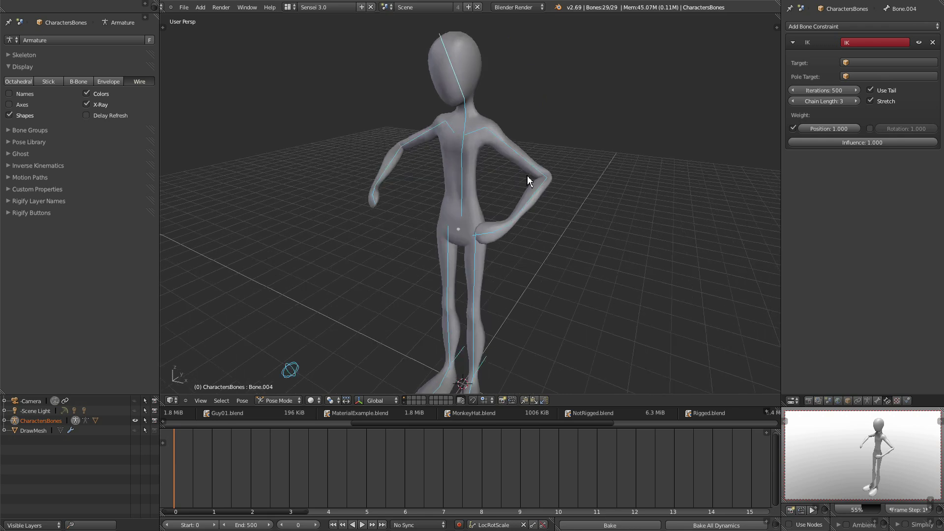
{"action": "key", "text": "alt+r"}
{"action": "middle_click_drag", "start_coordinate": [548, 226], "coordinate": [546, 271]}
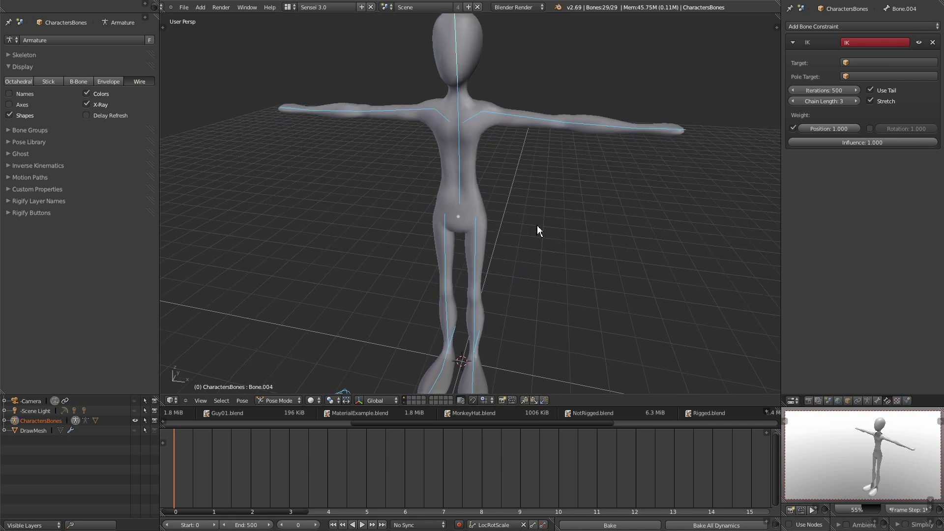
Insert a LocRotScale keyframe on the upper arm bone arm.l.001 at frame 0 and advance to frame 25.
{"action": "right_click", "coordinate": [515, 230]}
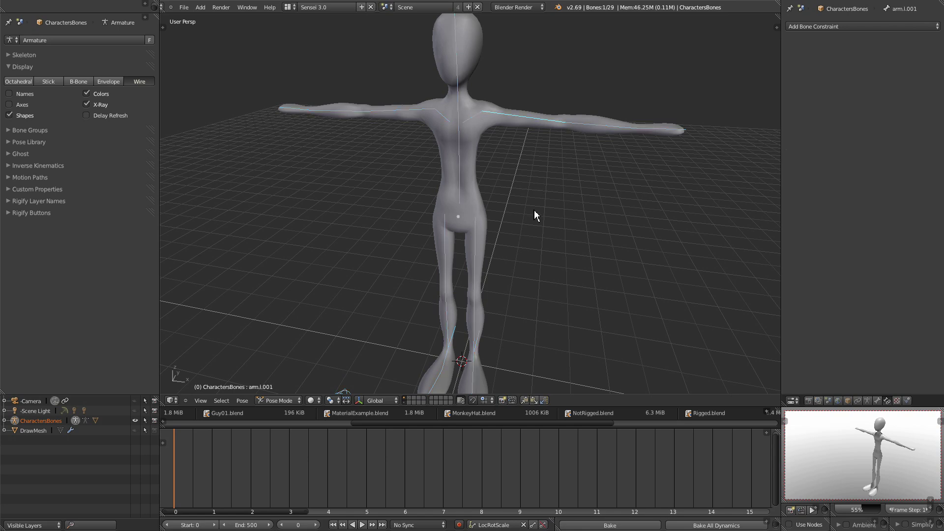
{"action": "key", "text": "i"}
{"action": "key", "text": "Up"}
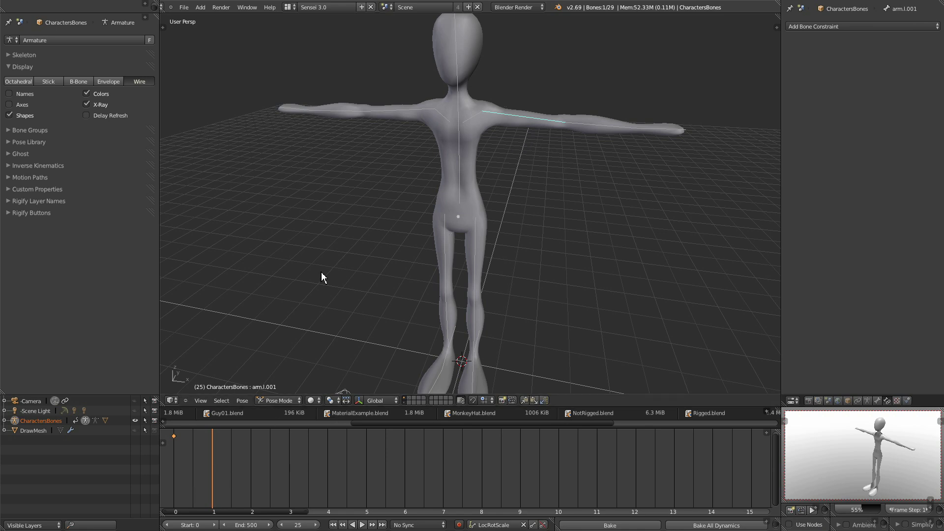
Rotate the arm bone upward, keyframe it at frame 25 and scrub back to frame 0.
{"action": "key", "text": "r"}
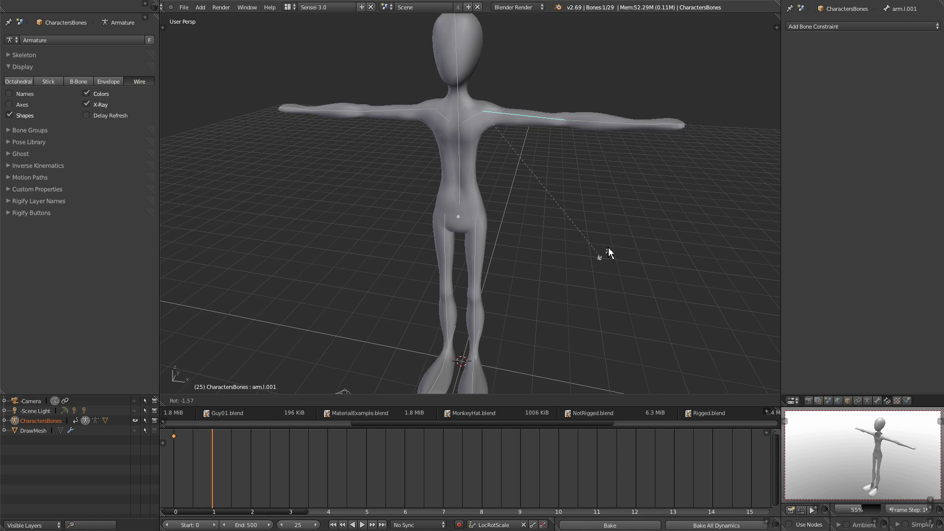
{"action": "left_click", "coordinate": [597, 102]}
{"action": "key", "text": "i"}
{"action": "key", "text": "Up"}
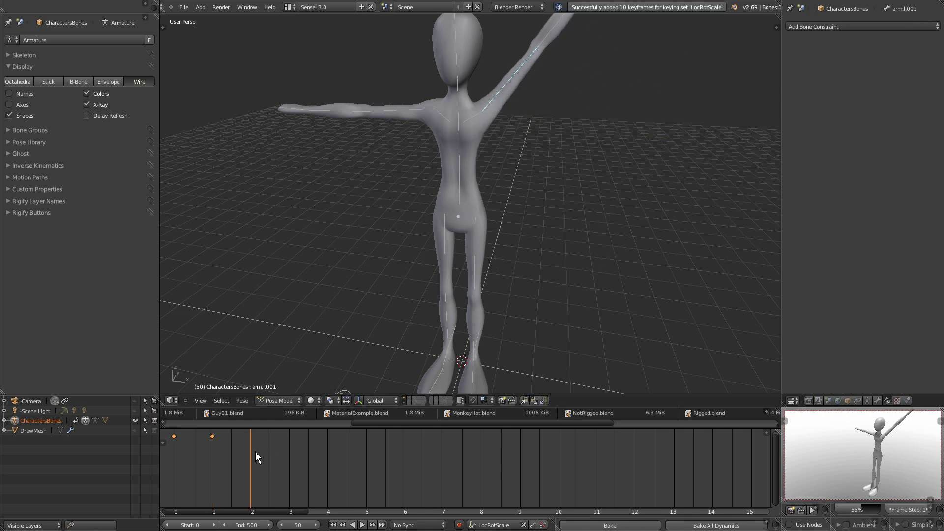
{"action": "left_click_drag", "start_coordinate": [246, 473], "coordinate": [164, 487]}
Delete the arm bone's keyframes from the timeline.
{"action": "middle_click_drag", "start_coordinate": [367, 170], "coordinate": [232, 480]}
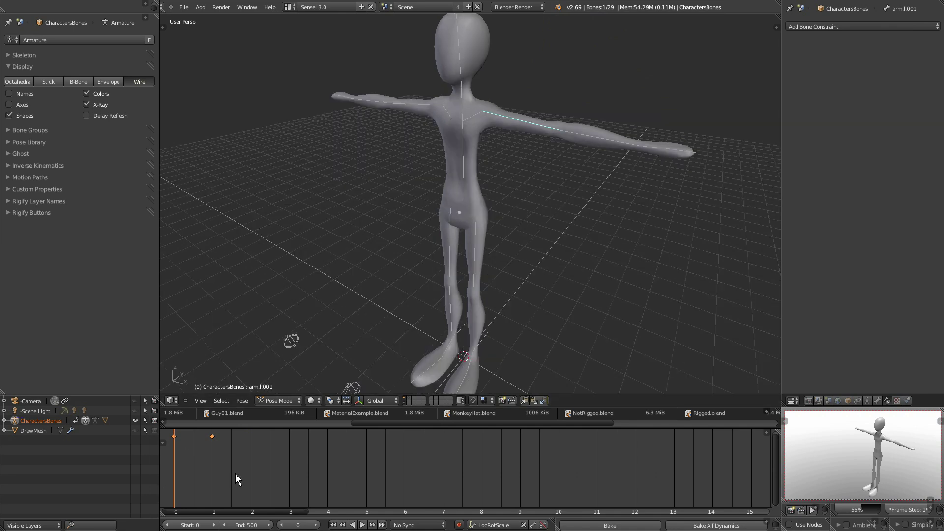
{"action": "key", "text": "x"}
{"action": "left_click", "coordinate": [222, 467]}
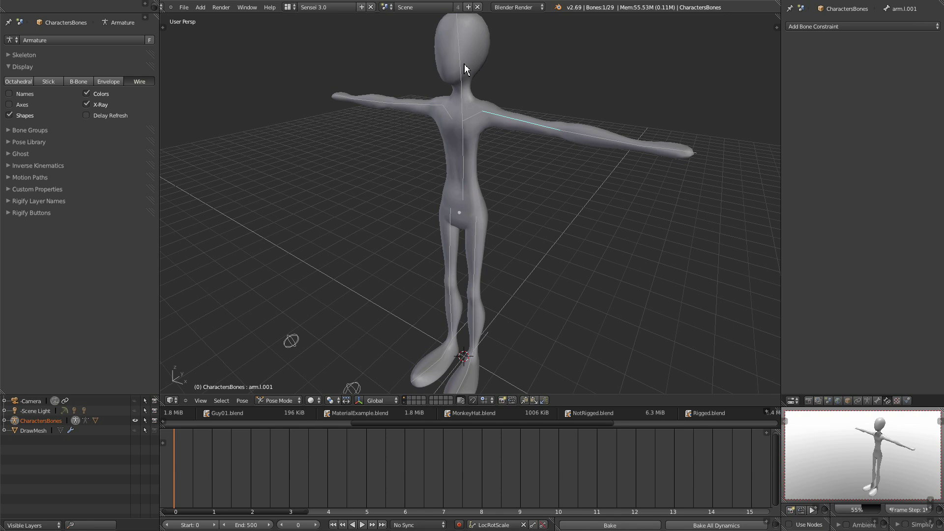
Keyframe the arm bone at frame 0, bend the upper body by moving the head bone and keyframe that at frame 25.
{"action": "key", "text": "i"}
{"action": "key", "text": "Up"}
{"action": "middle_click_drag", "start_coordinate": [464, 64], "coordinate": [451, 96]}
{"action": "right_click", "coordinate": [454, 92]}
{"action": "key", "text": "g"}
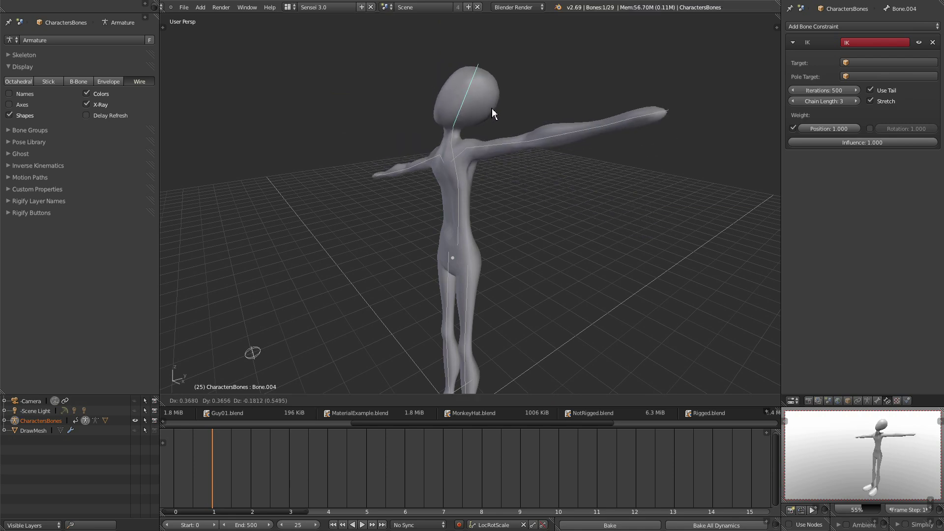
{"action": "left_click", "coordinate": [556, 139]}
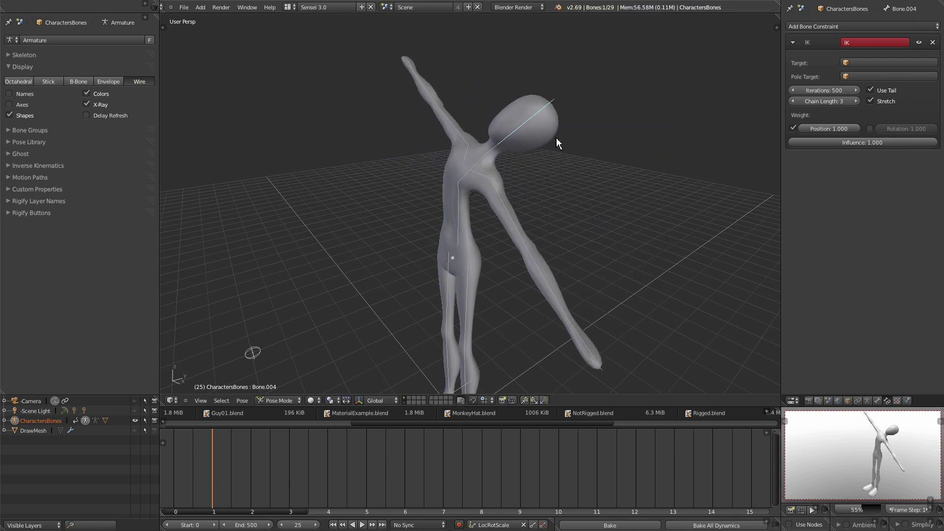
{"action": "key", "text": "i"}
{"action": "key", "text": "Up"}
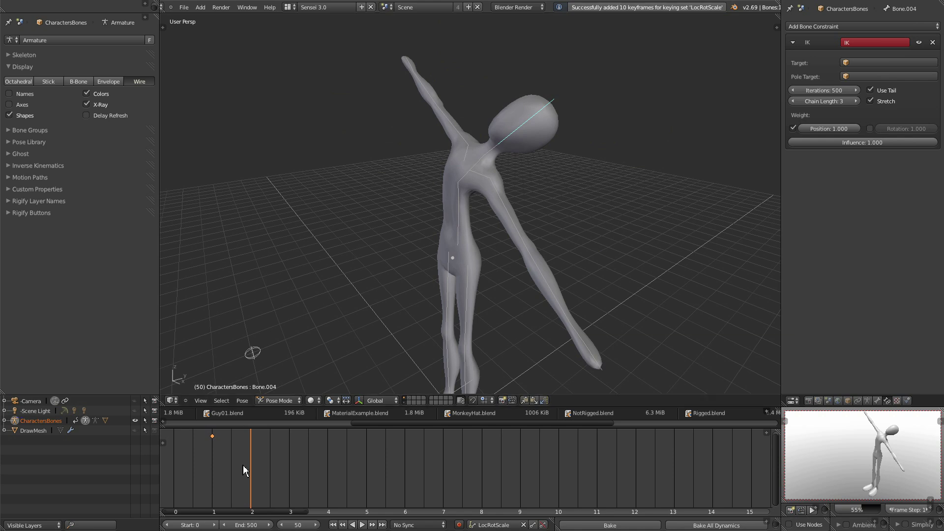
Scrub back to frame 0 and examine the bent upper-body pose from the front.
{"action": "mouse_move", "coordinate": [190, 462]}
{"action": "left_mouse_down"}
{"action": "mouse_move", "coordinate": [775, 471]}
{"action": "mouse_move", "coordinate": [173, 467]}
{"action": "left_mouse_up"}
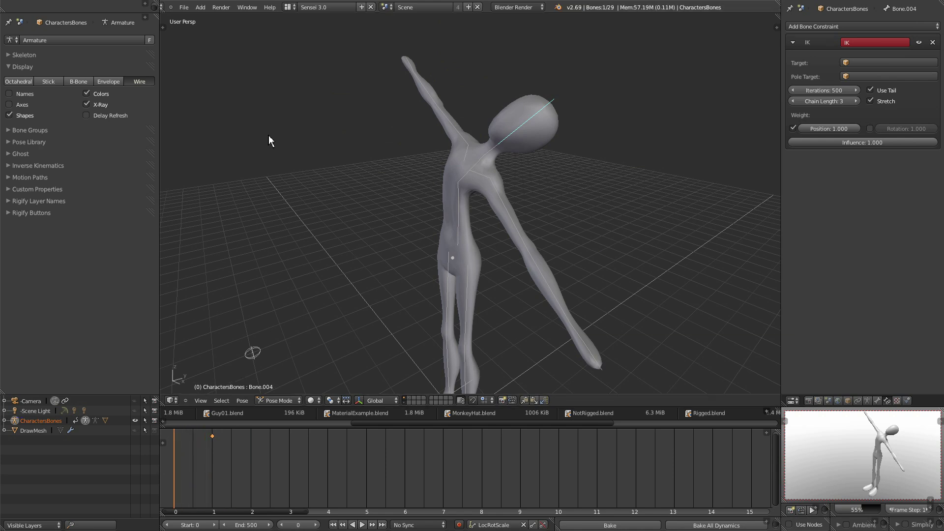
{"action": "middle_click_drag", "start_coordinate": [344, 156], "coordinate": [407, 165]}
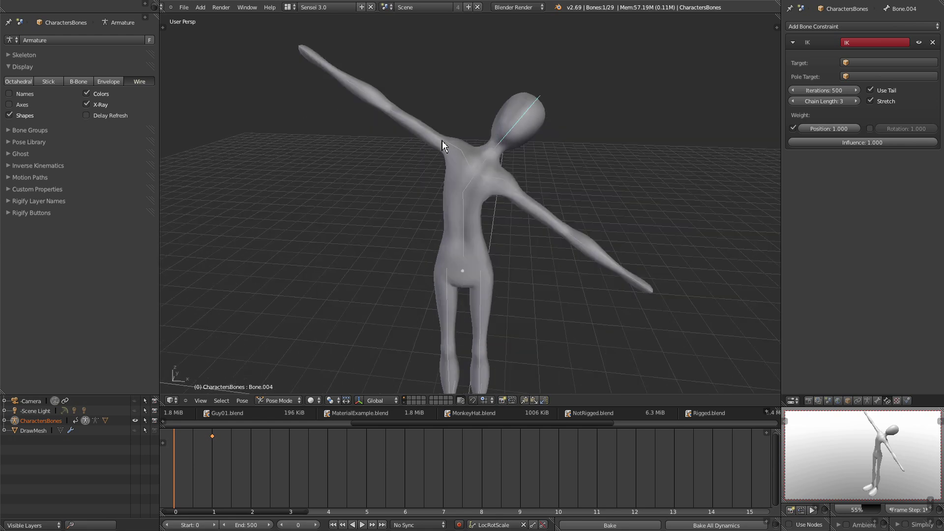
{"action": "mouse_move", "coordinate": [565, 219]}
{"action": "middle_mouse_down"}
{"action": "mouse_move", "coordinate": [547, 234]}
{"action": "mouse_move", "coordinate": [563, 226]}
{"action": "middle_mouse_up"}
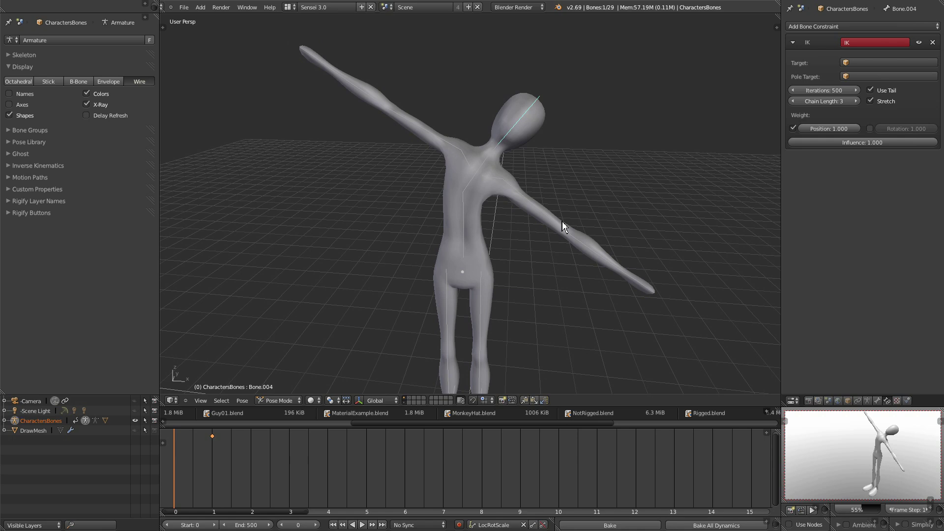
Select all bones, delete their keyframes and clear their rotations back to the rest pose.
{"action": "key", "text": "a"}
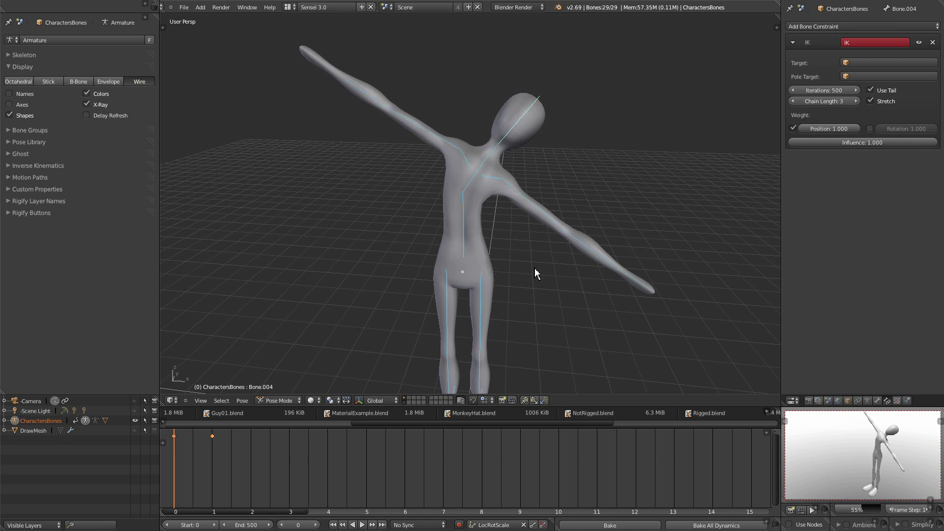
{"action": "key", "text": "x"}
{"action": "left_click", "coordinate": [238, 468]}
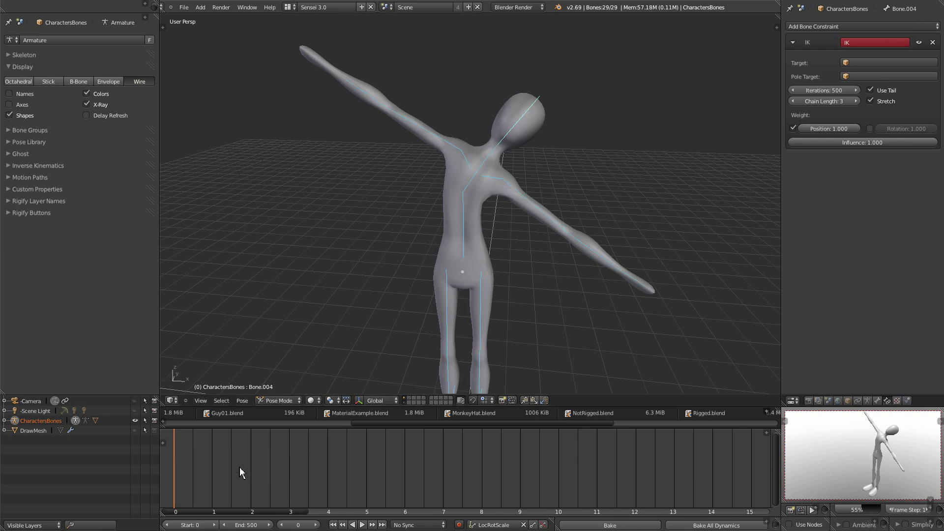
{"action": "key", "text": "alt+r"}
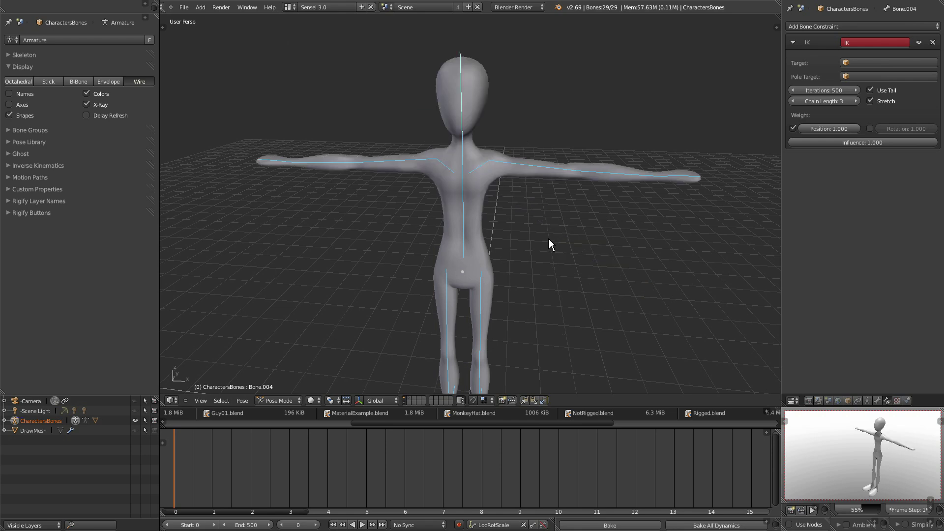
Tilt the head bone to the side and lower the root spine bone so the knees bend.
{"action": "middle_click_drag", "start_coordinate": [509, 241], "coordinate": [441, 134]}
{"action": "right_click", "coordinate": [474, 129]}
{"action": "key", "text": "g"}
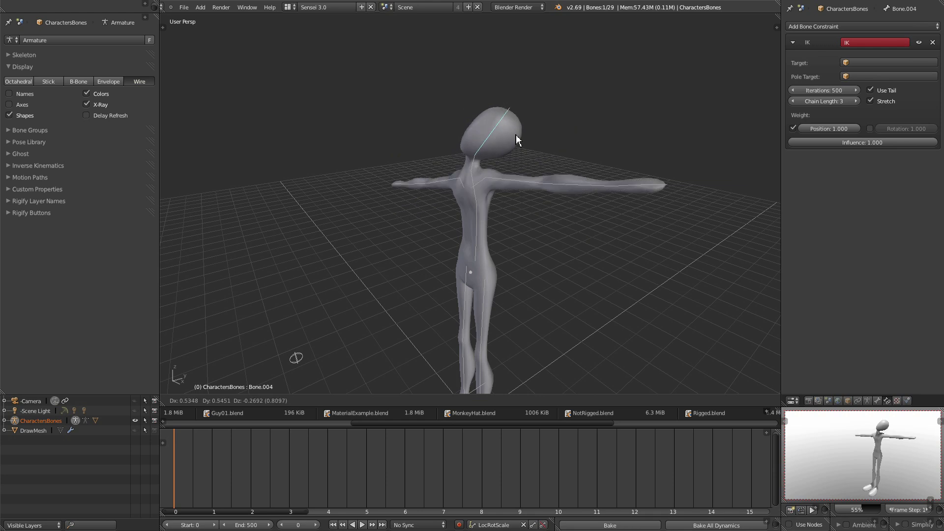
{"action": "left_click", "coordinate": [518, 140]}
{"action": "right_click", "coordinate": [474, 253]}
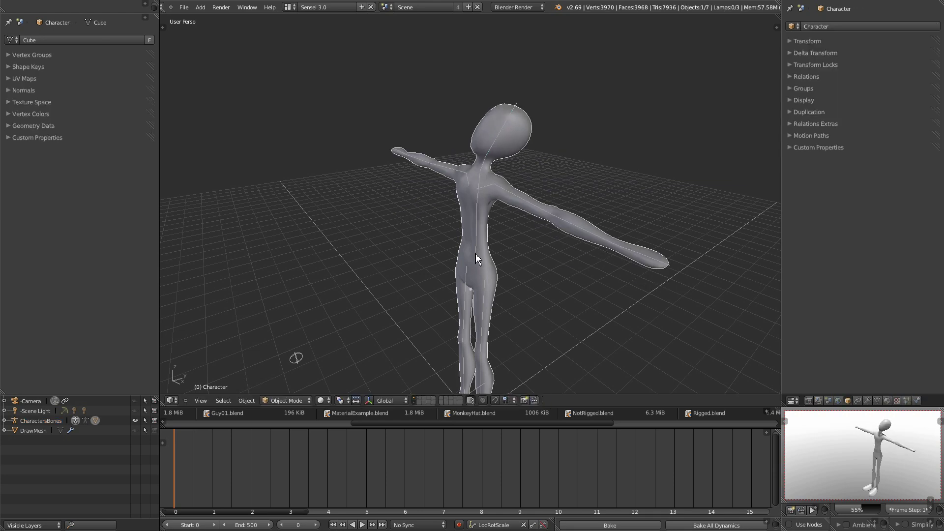
{"action": "right_click", "coordinate": [477, 255]}
{"action": "key", "text": "g"}
{"action": "left_click", "coordinate": [460, 303]}
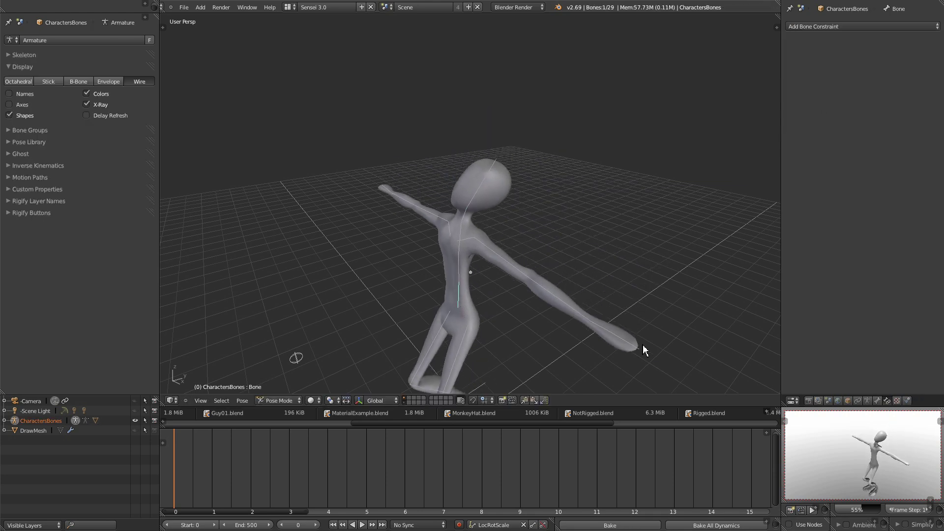
Bend the character's left arm by moving its hand bone in toward the body.
{"action": "right_click", "coordinate": [634, 347]}
{"action": "key", "text": "g"}
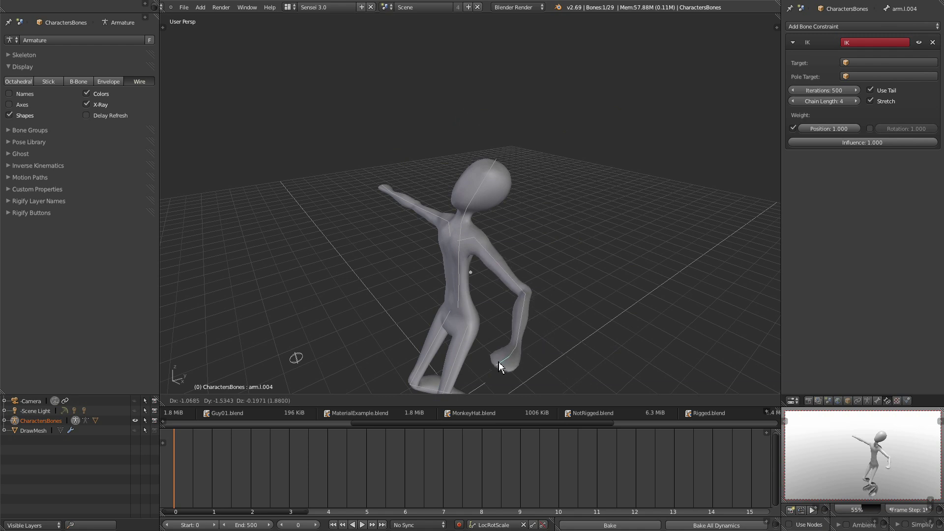
{"action": "left_click", "coordinate": [499, 362]}
Keyframe all bones at frame 0 with the LocRotScale keying set and advance to frame 25.
{"action": "middle_click_drag", "start_coordinate": [604, 307], "coordinate": [614, 284]}
{"action": "key", "text": "a"}
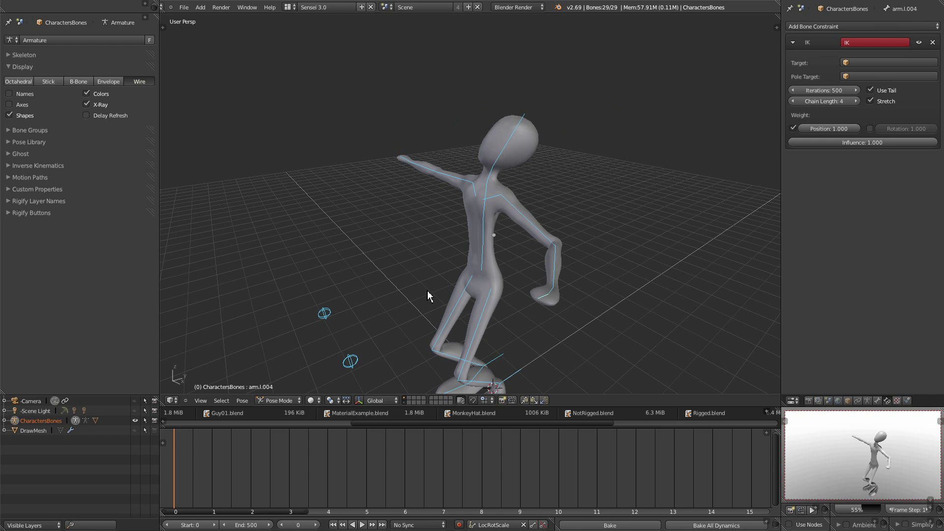
{"action": "key", "text": "i"}
{"action": "key", "text": "Up"}
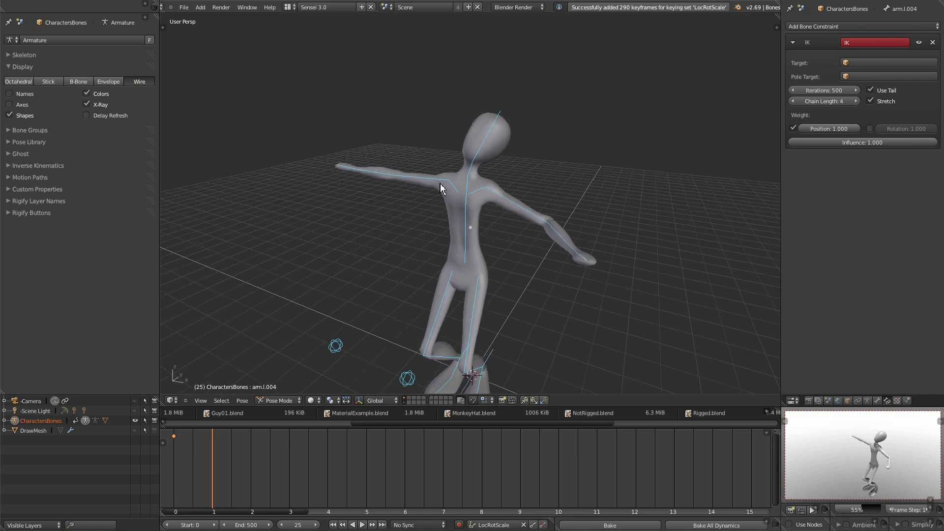
Raise the root spine bone so the character stands up straight on its legs.
{"action": "key", "text": "a"}
{"action": "right_click", "coordinate": [473, 251]}
{"action": "key", "text": "g"}
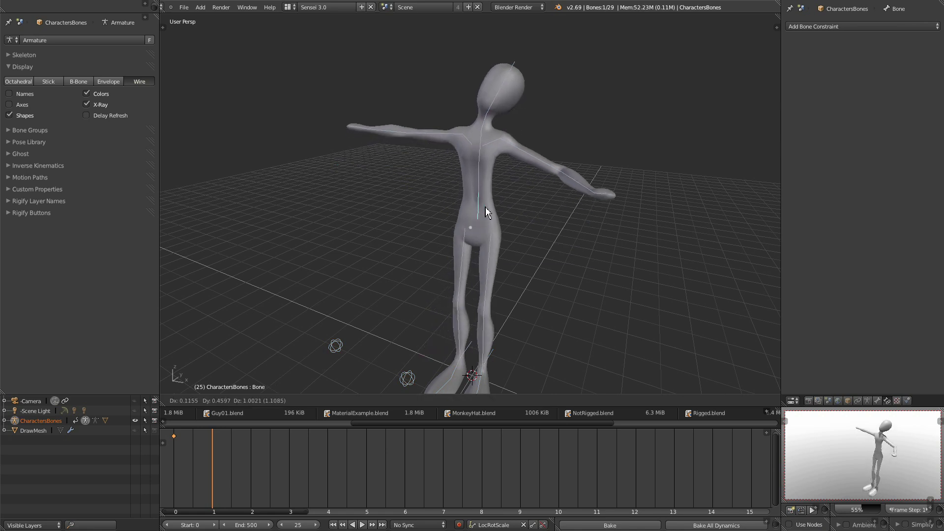
{"action": "left_click", "coordinate": [495, 199]}
Tilt the head bone further sideways and lower the character's right hand beside the body.
{"action": "right_click", "coordinate": [534, 54]}
{"action": "key", "text": "g"}
{"action": "left_click", "coordinate": [573, 98]}
{"action": "key", "text": "g"}
{"action": "left_click", "coordinate": [418, 229]}
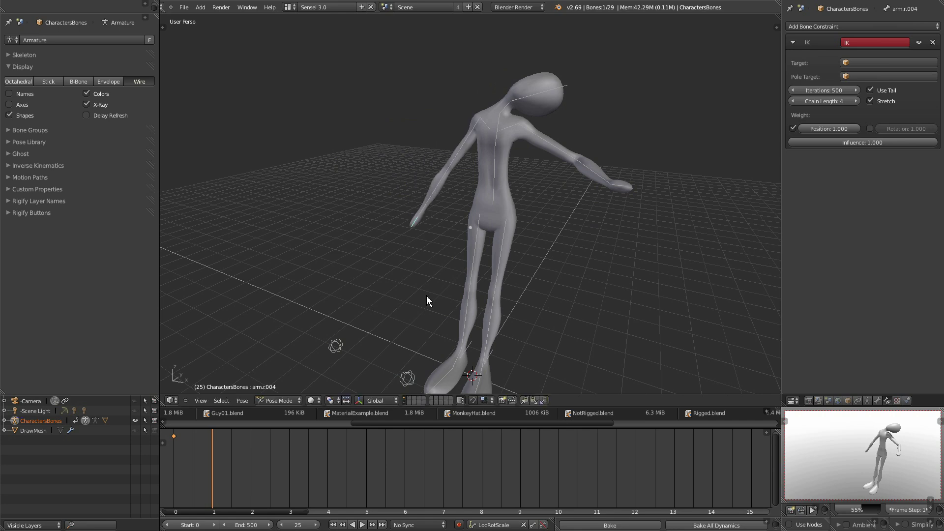
Lift the character's right foot off the ground with its leg control bone and angle the foot downward.
{"action": "right_click", "coordinate": [475, 350]}
{"action": "middle_click_drag", "start_coordinate": [472, 344], "coordinate": [443, 328]}
{"action": "key", "text": "g"}
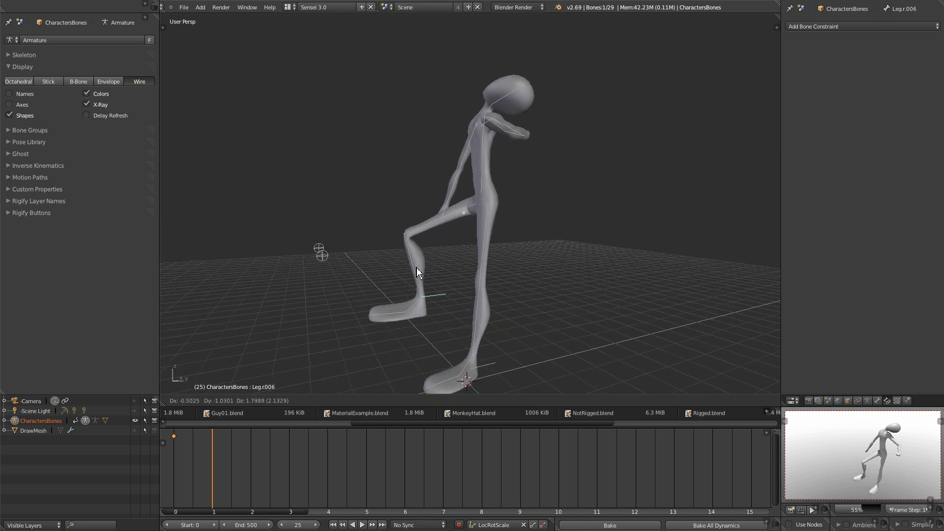
{"action": "left_click", "coordinate": [473, 273]}
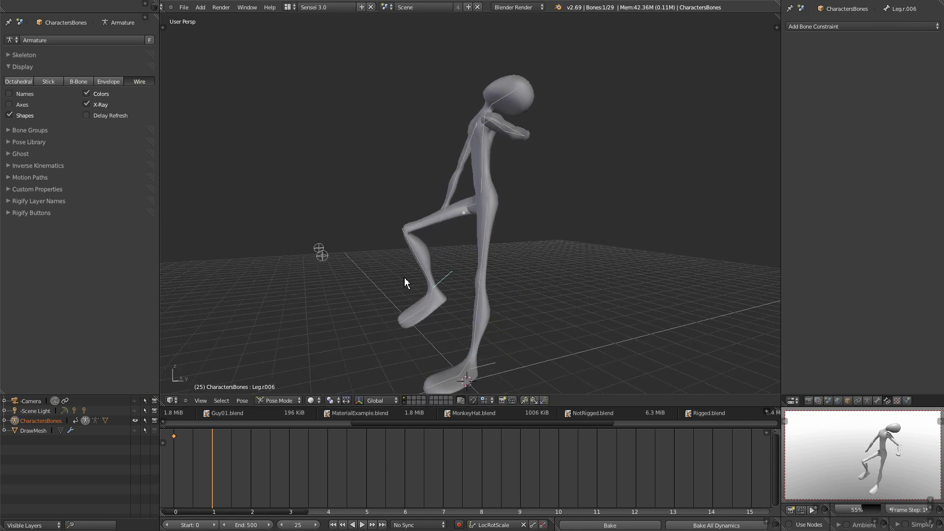
{"action": "middle_click_drag", "start_coordinate": [404, 278], "coordinate": [471, 302]}
Keyframe all bones at frame 25 and scrub back to frame 0.
{"action": "key", "text": "a"}
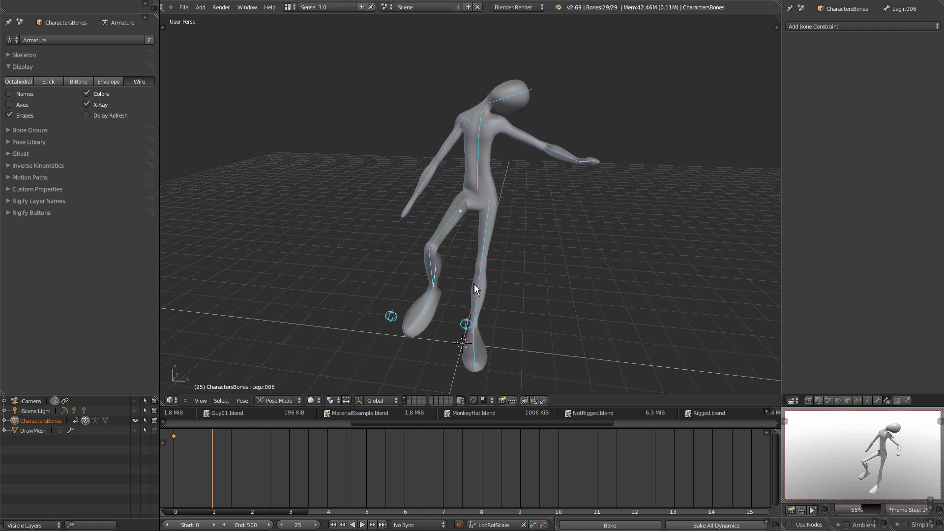
{"action": "key", "text": "i"}
{"action": "key", "text": "Up"}
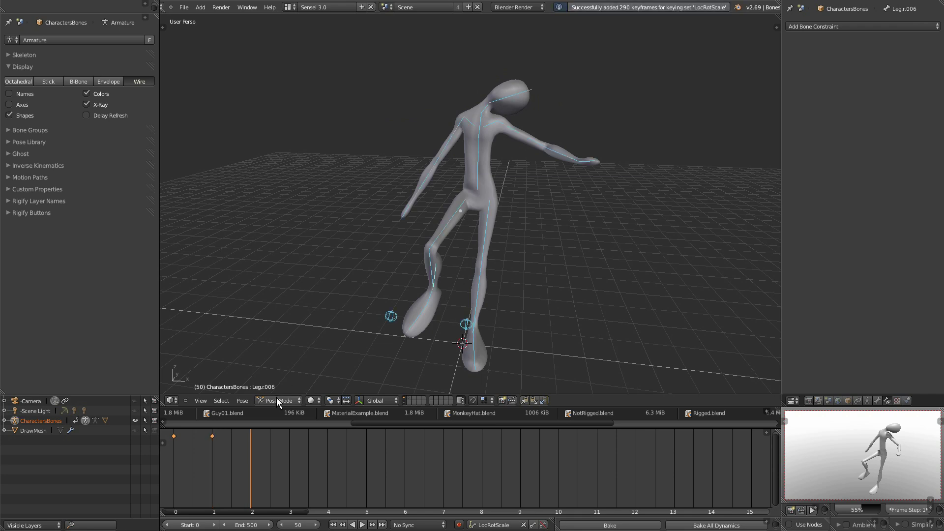
{"action": "left_click_drag", "start_coordinate": [224, 466], "coordinate": [173, 460]}
{"action": "middle_click_drag", "start_coordinate": [568, 245], "coordinate": [545, 238]}
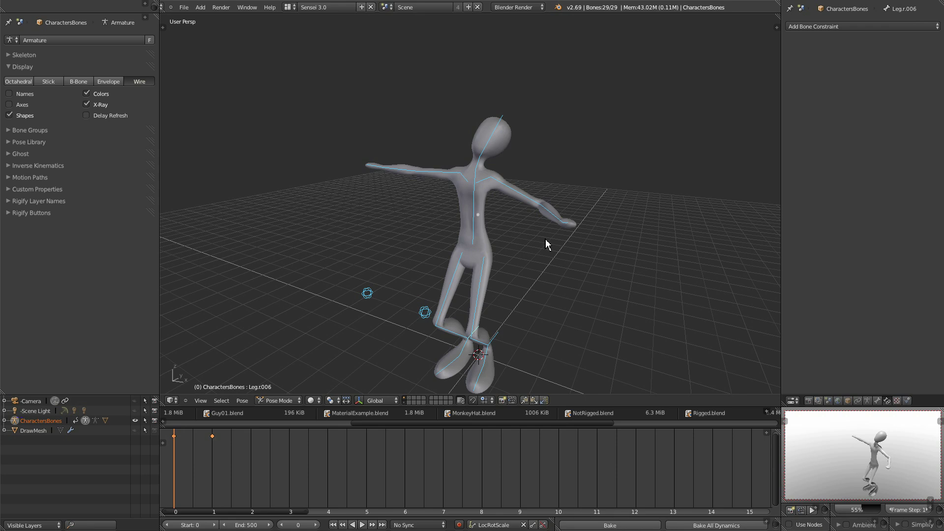
Set the active keying set to Whole Character.
{"action": "left_click", "coordinate": [520, 526]}
{"action": "scroll", "coordinate": [515, 508], "scroll_direction": "down", "scroll_amount": 5}
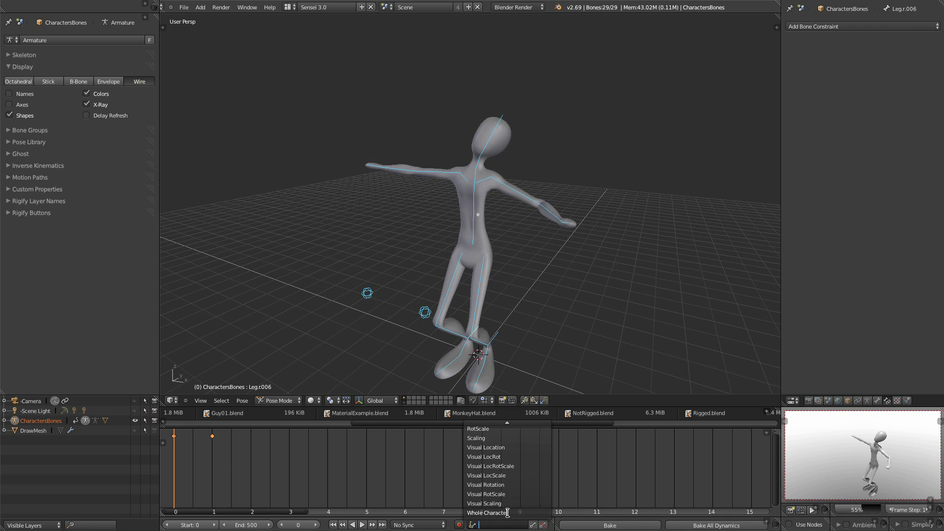
{"action": "left_click", "coordinate": [507, 513]}
Reset all bones to the rest pose and delete their keyframes from the timeline.
{"action": "middle_click_drag", "start_coordinate": [579, 290], "coordinate": [558, 295]}
{"action": "key", "text": "alt+r"}
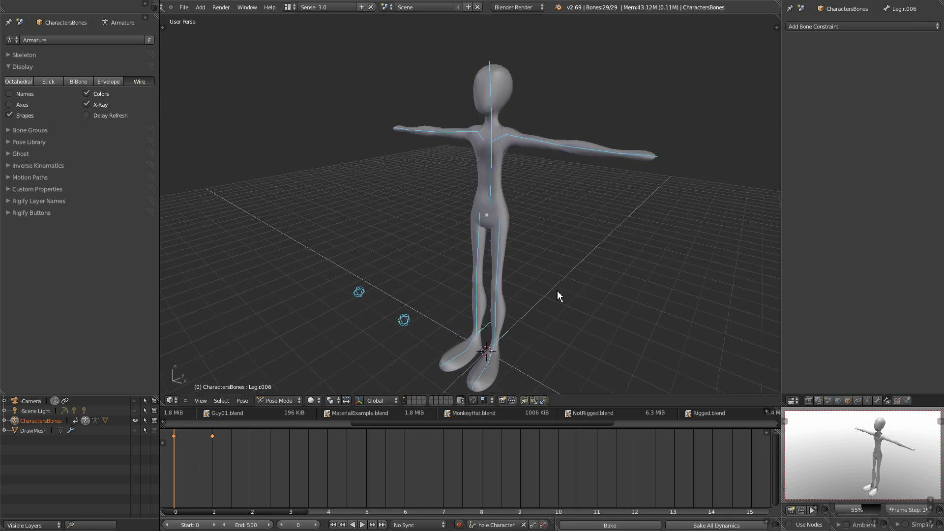
{"action": "key", "text": "x"}
{"action": "left_click", "coordinate": [272, 470]}
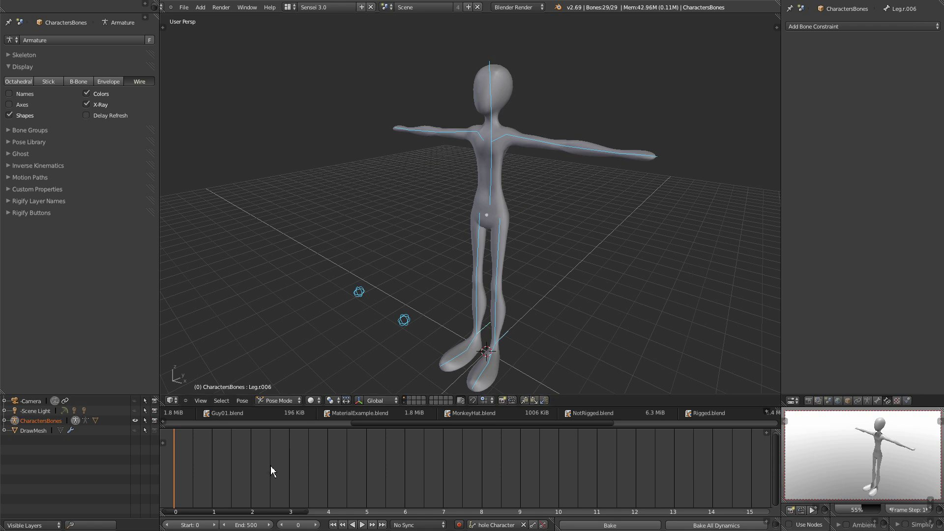
Tilt the head bone to the side and bend the torso over by moving the upper spine bone.
{"action": "middle_click_drag", "start_coordinate": [459, 299], "coordinate": [483, 287]}
{"action": "right_click", "coordinate": [459, 154]}
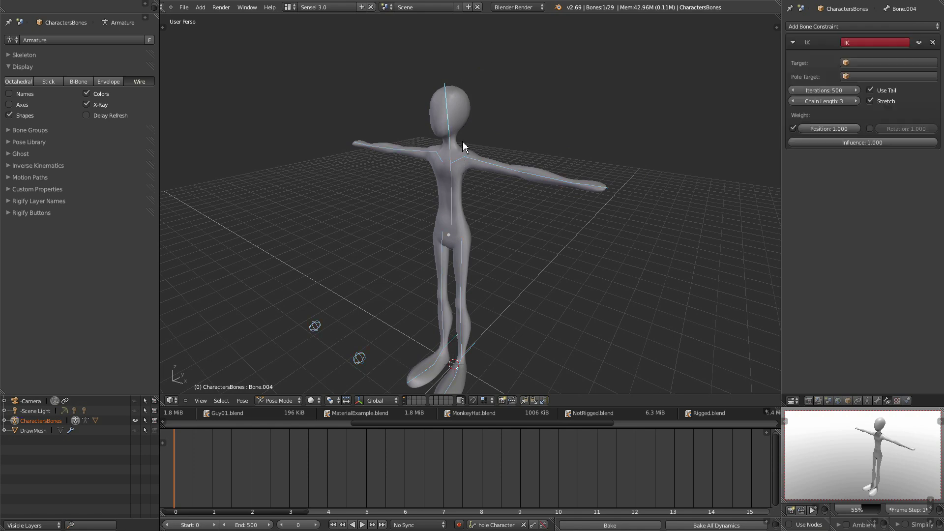
{"action": "middle_click_drag", "start_coordinate": [459, 152], "coordinate": [473, 132]}
{"action": "key", "text": "g"}
{"action": "left_click", "coordinate": [508, 141]}
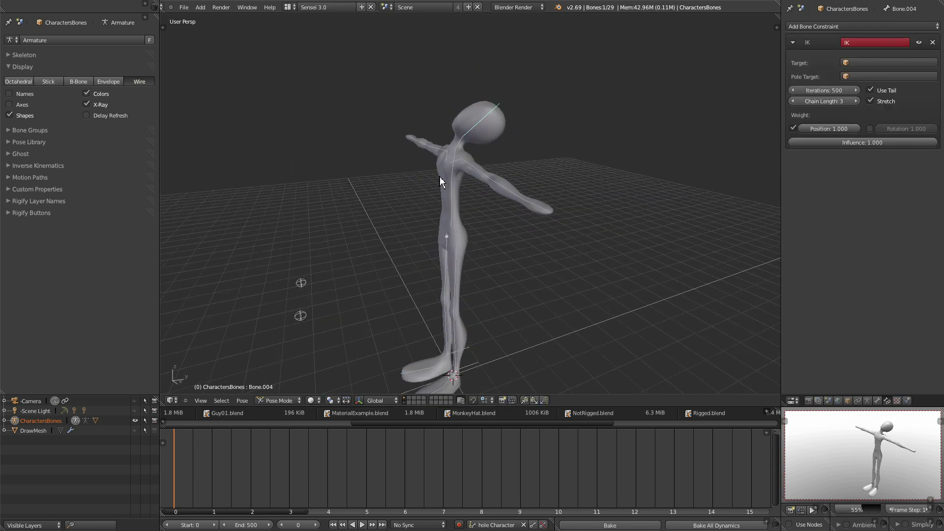
{"action": "right_click", "coordinate": [456, 156]}
{"action": "key", "text": "g"}
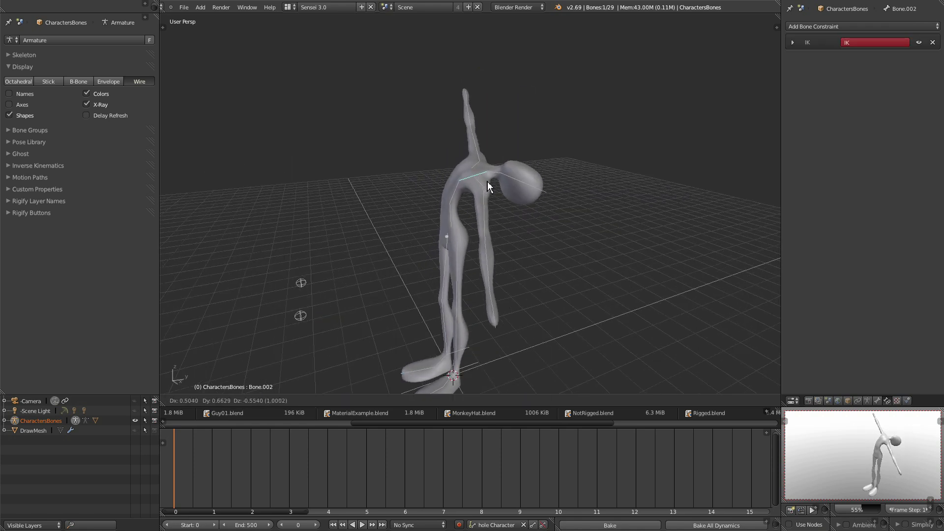
{"action": "left_click", "coordinate": [491, 208]}
Bend the character's right arm by bringing its raised hand bone down toward the hip.
{"action": "middle_click_drag", "start_coordinate": [490, 208], "coordinate": [505, 171]}
{"action": "right_click", "coordinate": [427, 107]}
{"action": "key", "text": "g"}
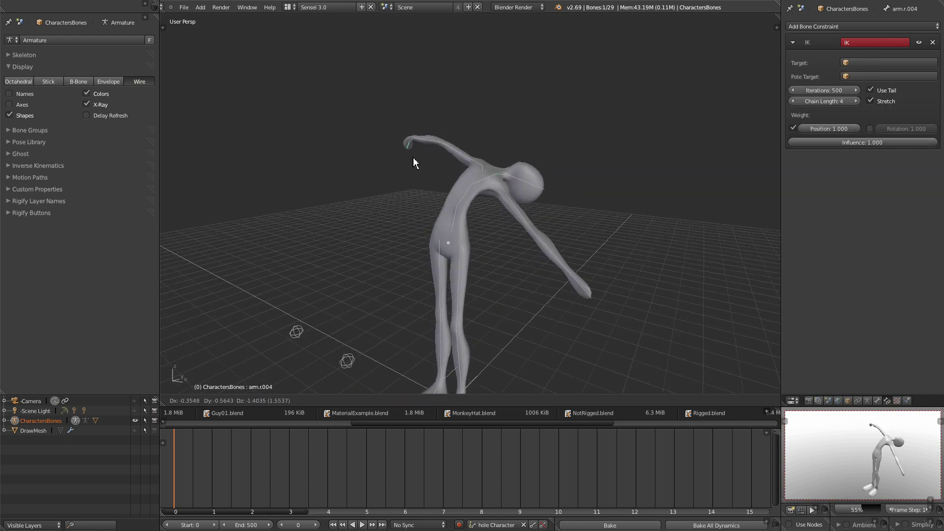
{"action": "left_click", "coordinate": [430, 212]}
Move the character's left foot away from the other foot with its leg control bone.
{"action": "middle_click_drag", "start_coordinate": [430, 211], "coordinate": [426, 291]}
{"action": "right_click", "coordinate": [426, 290]}
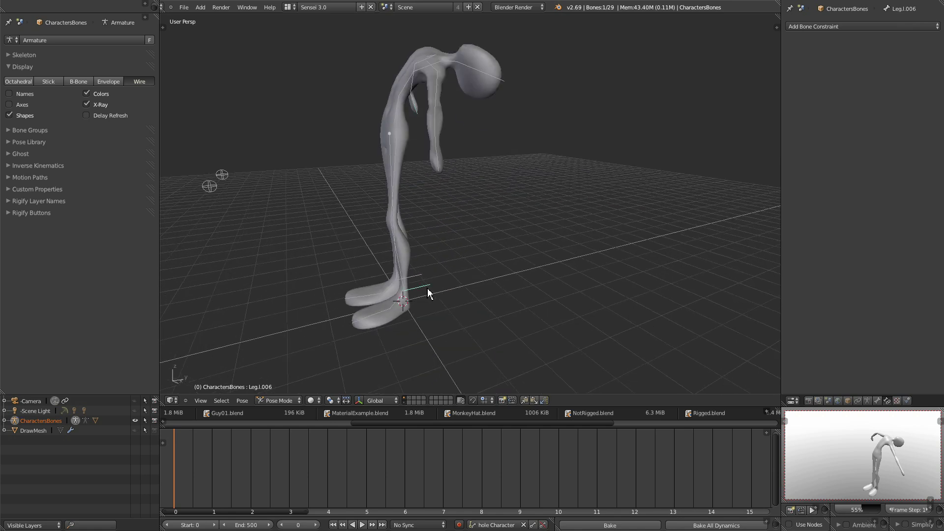
{"action": "key", "text": "g"}
{"action": "left_click", "coordinate": [452, 284]}
Keyframe the whole character at frame 0 with only the foot control selected, and advance to frame 25.
{"action": "middle_click_drag", "start_coordinate": [456, 297], "coordinate": [487, 306]}
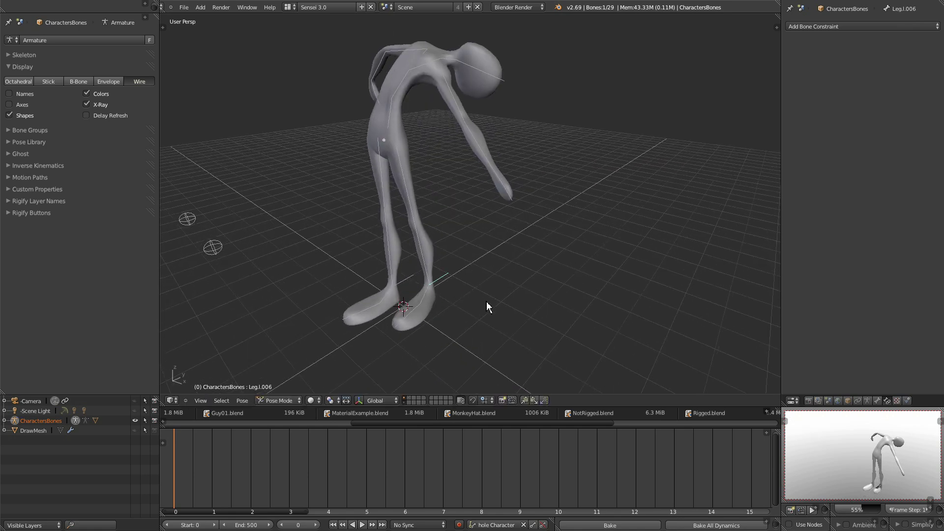
{"action": "key", "text": "i"}
{"action": "key", "text": "Up"}
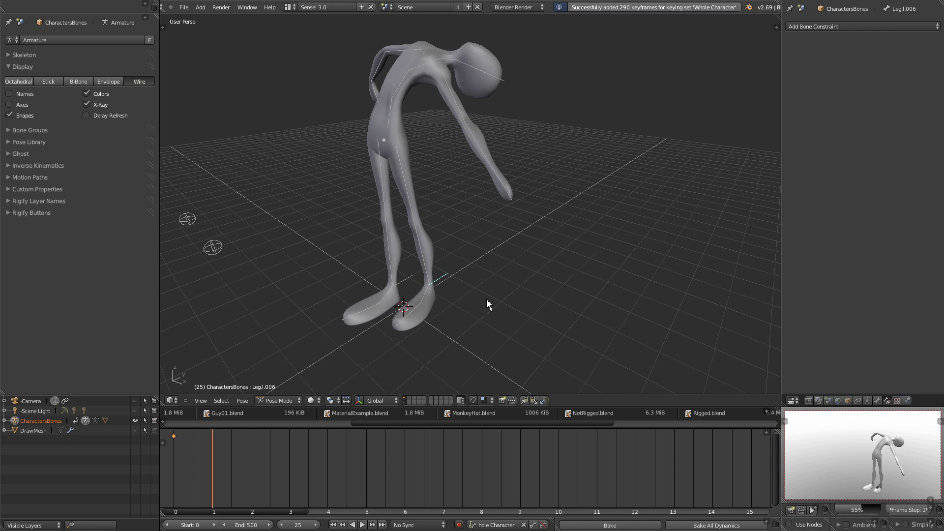
Raise the head bone to bring the upper body upright, and lower the root spine bone to bend the knees.
{"action": "right_click", "coordinate": [497, 79]}
{"action": "middle_click_drag", "start_coordinate": [492, 70], "coordinate": [481, 110]}
{"action": "key", "text": "g"}
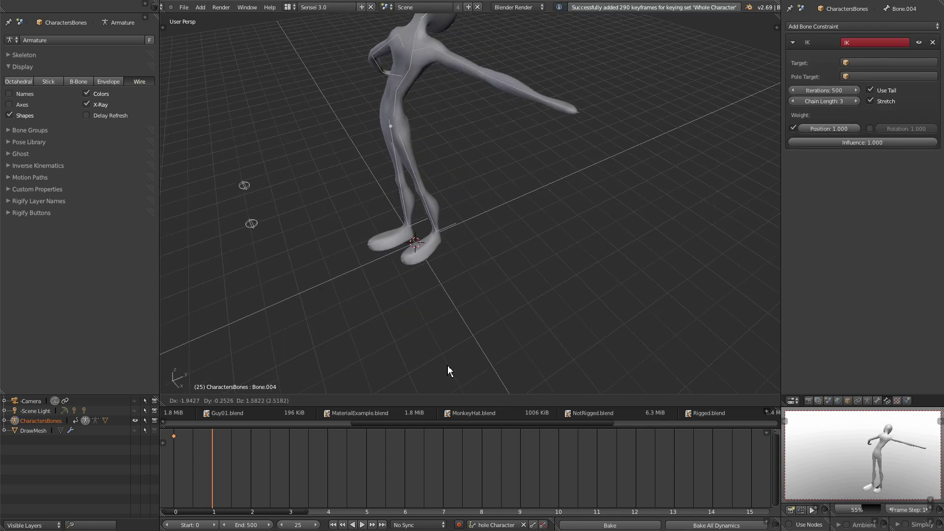
{"action": "left_click", "coordinate": [451, 353]}
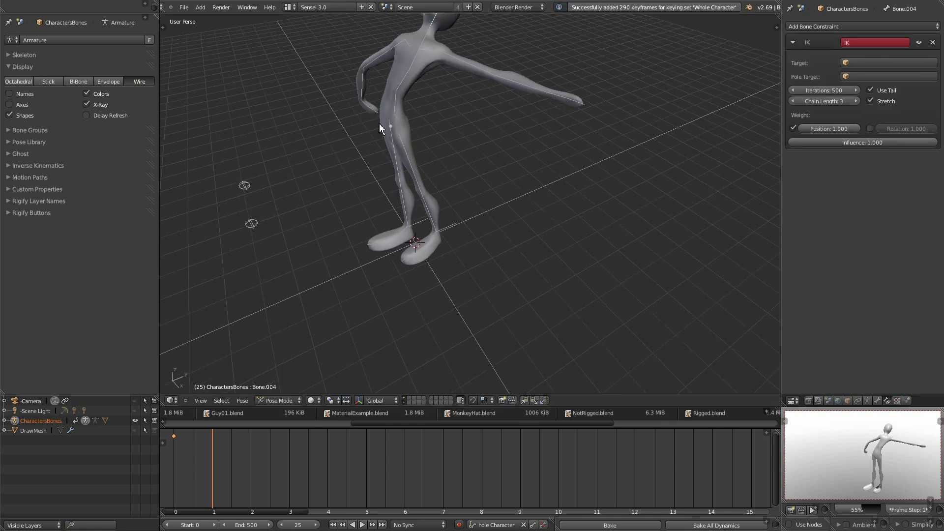
{"action": "right_click", "coordinate": [397, 106]}
{"action": "key", "text": "g"}
{"action": "left_click", "coordinate": [385, 151]}
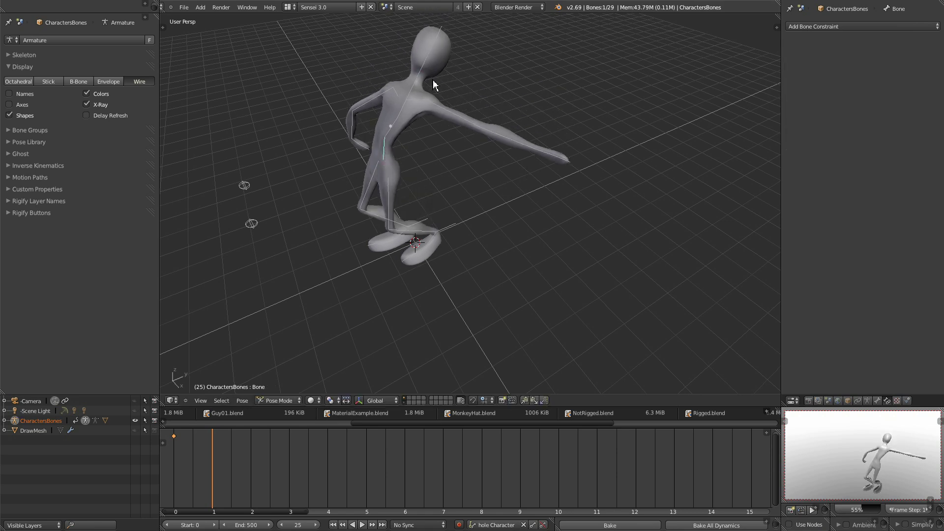
Straighten the torso by moving the upper spine bone.
{"action": "right_click", "coordinate": [409, 87]}
{"action": "right_click", "coordinate": [412, 90]}
{"action": "key", "text": "g"}
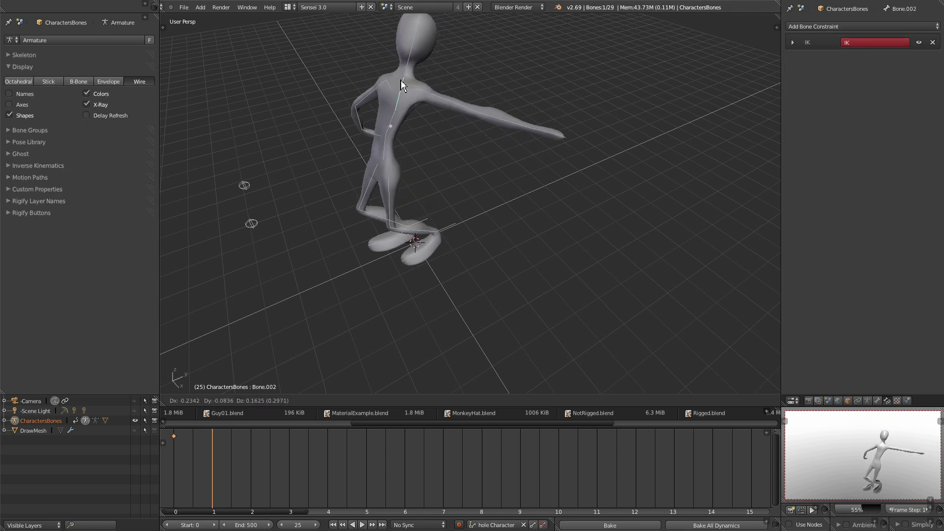
{"action": "left_click", "coordinate": [389, 79]}
Lower the left hand bone toward the body, keyframe the whole character at frame 25 and scrub back to frame 0.
{"action": "right_click", "coordinate": [557, 89]}
{"action": "key", "text": "g"}
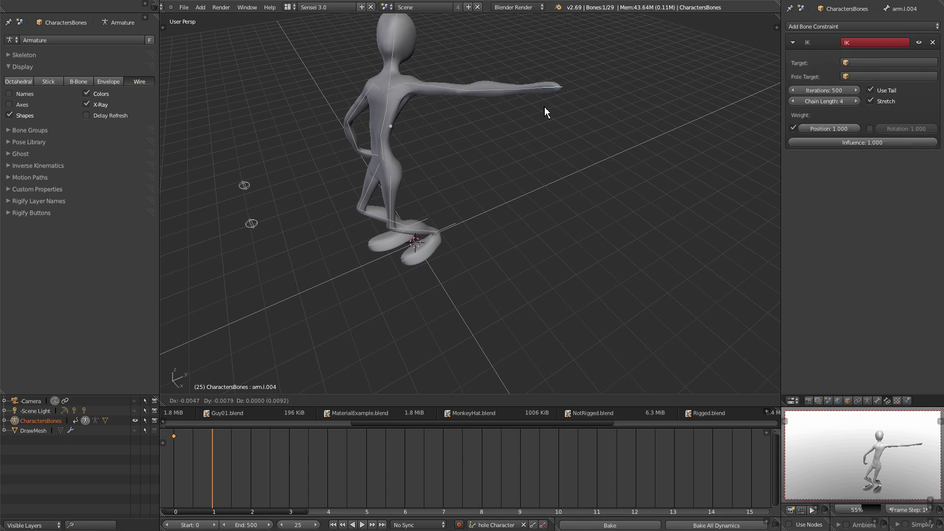
{"action": "left_click", "coordinate": [432, 185]}
{"action": "left_click_drag", "start_coordinate": [250, 443], "coordinate": [172, 480]}
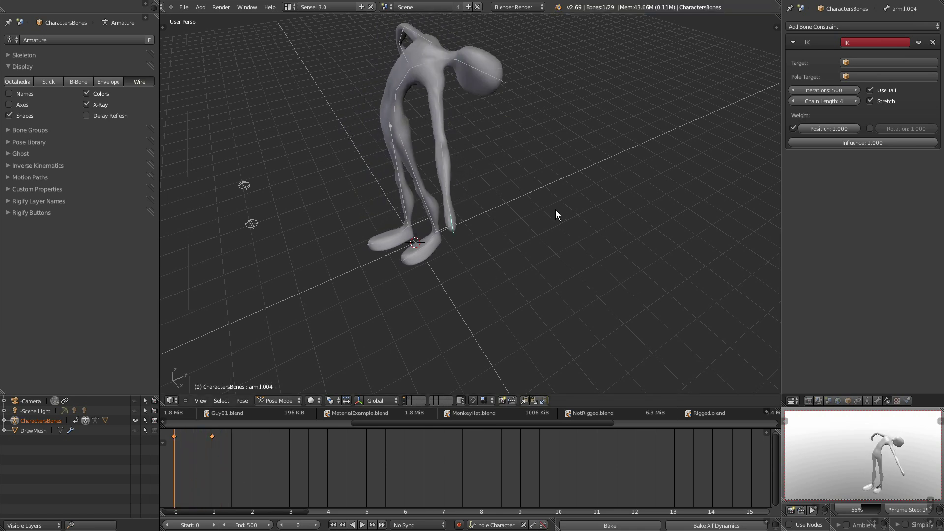
Clear the rotation of all bones to straighten the character, and delete the existing keyframes.
{"action": "key", "text": "a"}
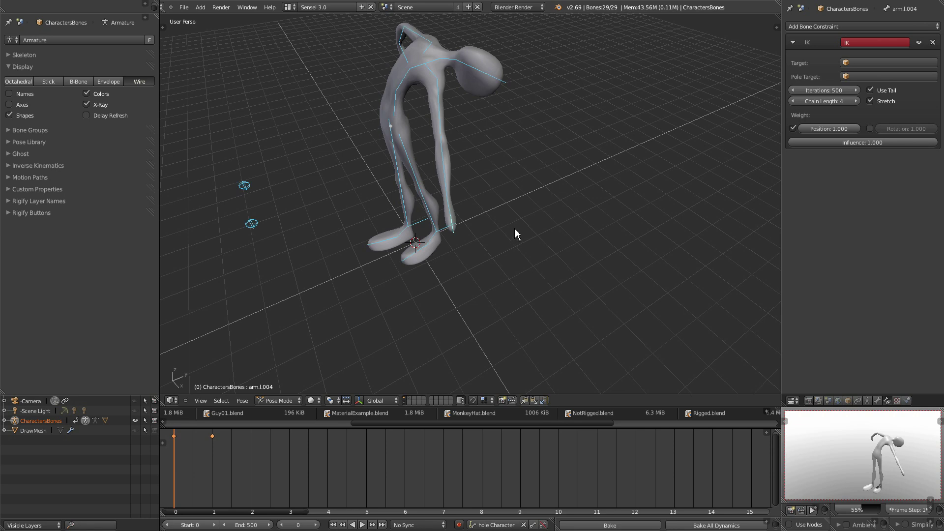
{"action": "key", "text": "alt+r"}
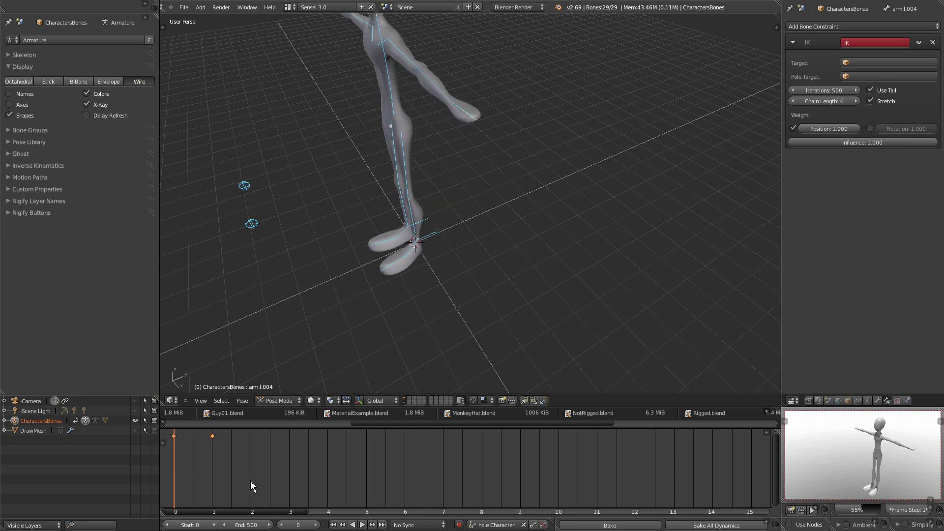
{"action": "key", "text": "x"}
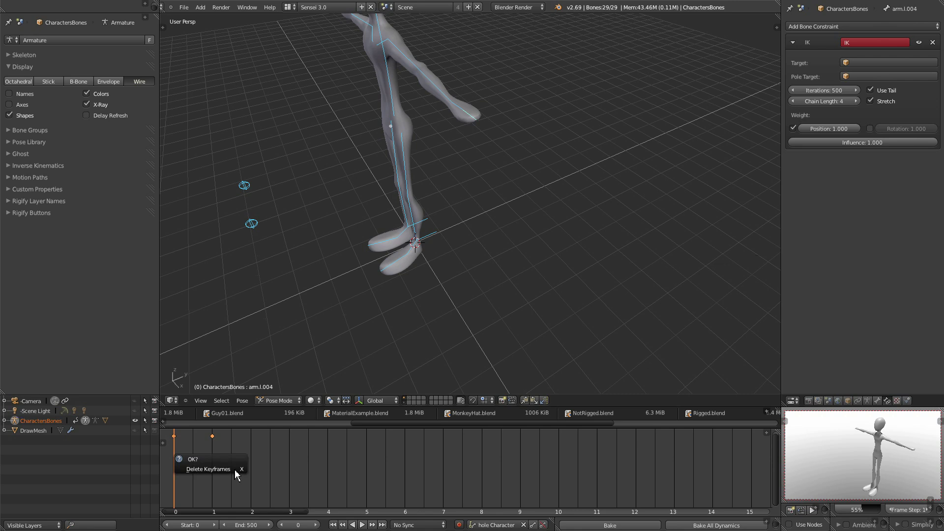
{"action": "left_click", "coordinate": [206, 471]}
Lift the left foot control forward in side view to bend the knee, and curl the left toes upward.
{"action": "middle_click_drag", "start_coordinate": [297, 264], "coordinate": [510, 272]}
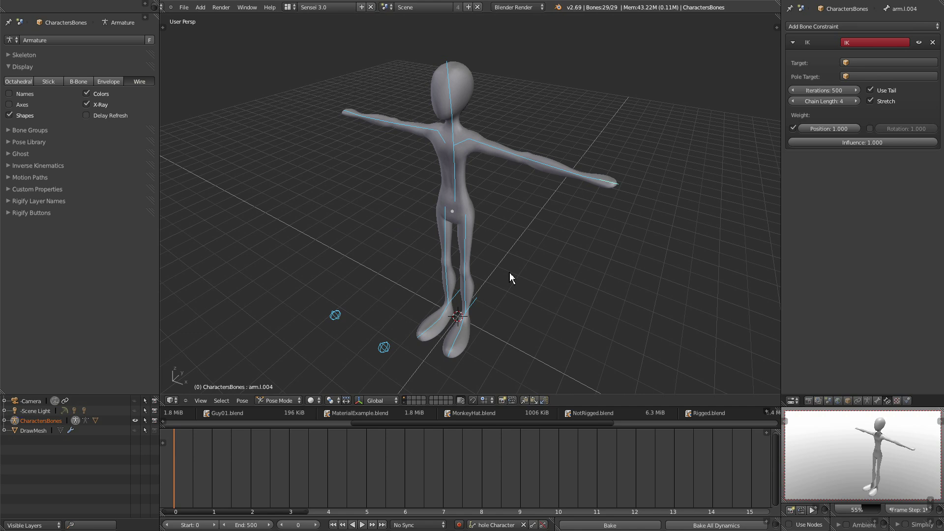
{"action": "key", "text": "KP_3"}
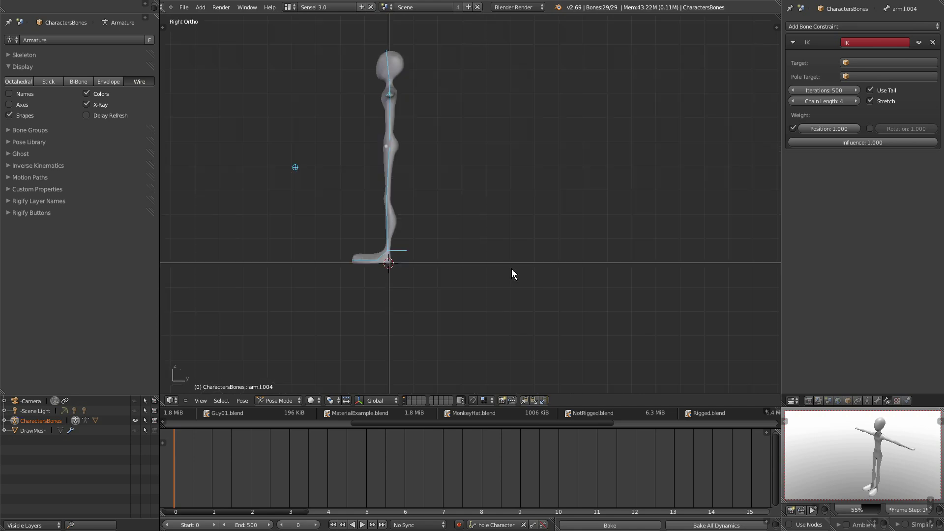
{"action": "right_click", "coordinate": [402, 253]}
{"action": "scroll", "coordinate": [403, 254], "scroll_direction": "up", "scroll_amount": 1}
{"action": "key", "text": "g"}
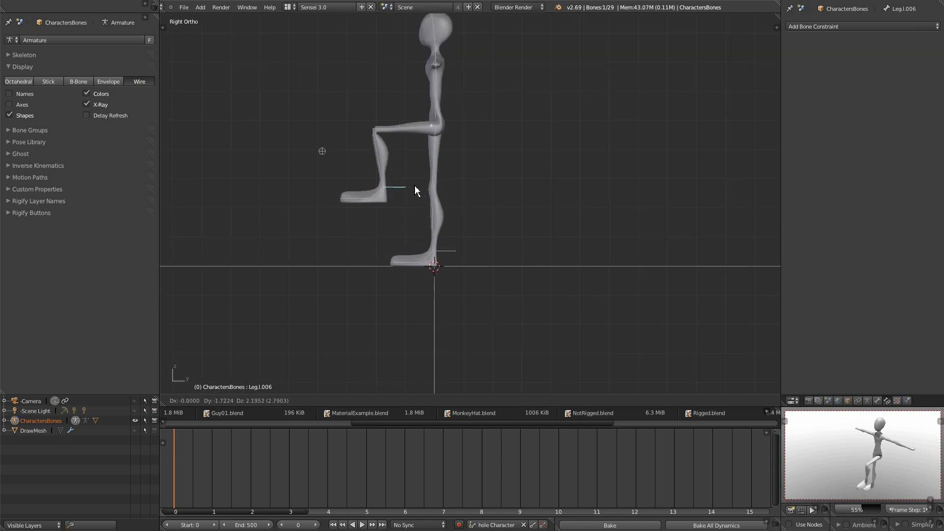
{"action": "left_click", "coordinate": [407, 206]}
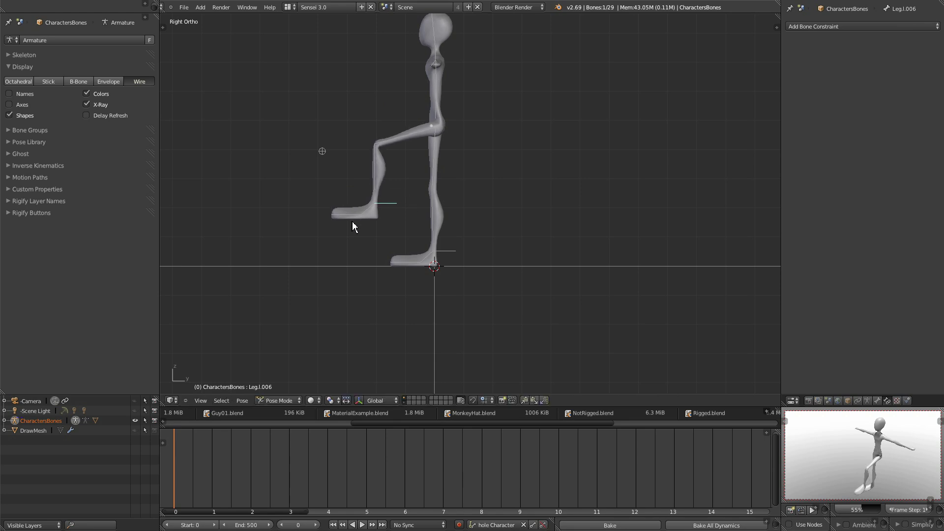
{"action": "right_click", "coordinate": [335, 217]}
{"action": "key", "text": "g"}
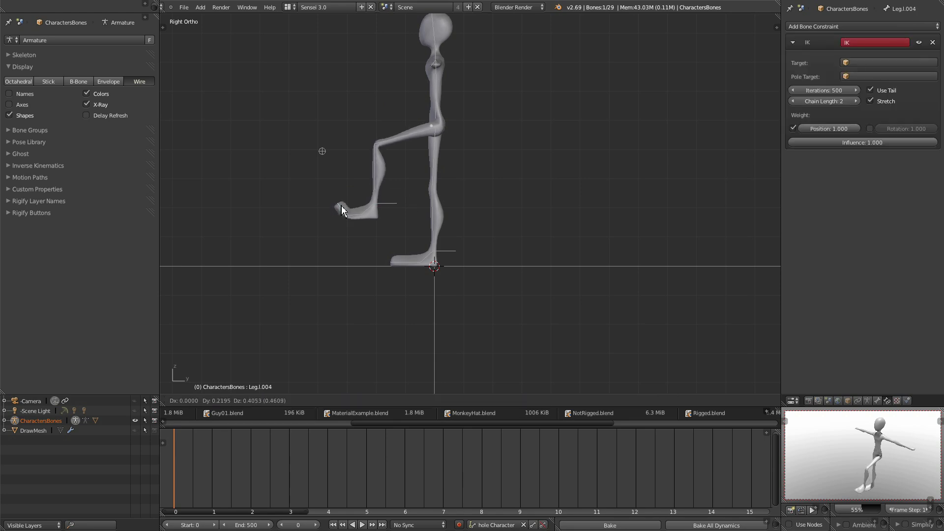
{"action": "left_click", "coordinate": [343, 207]}
Move the right foot control up and behind the body in side view, and rotate the foot so its toes point down.
{"action": "middle_click_drag", "start_coordinate": [464, 167], "coordinate": [461, 204], "text": "shift"}
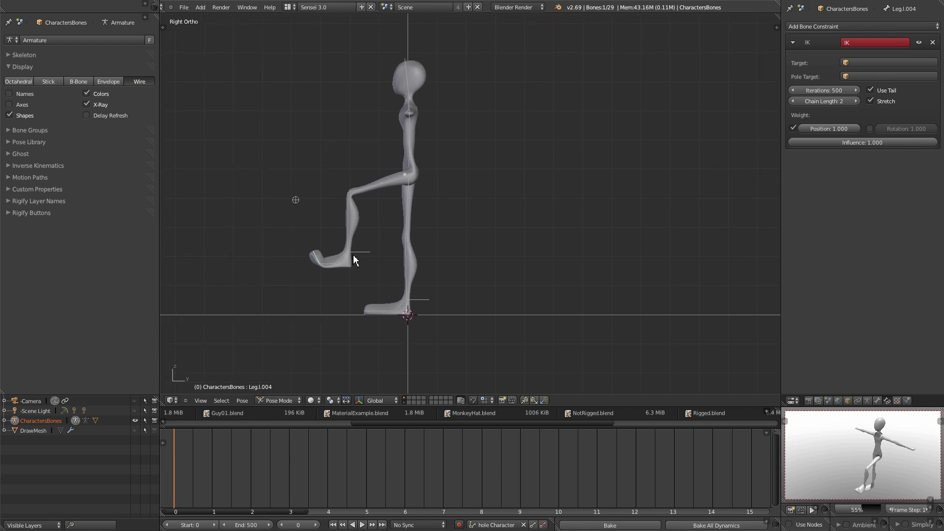
{"action": "right_click", "coordinate": [426, 301]}
{"action": "key", "text": "g"}
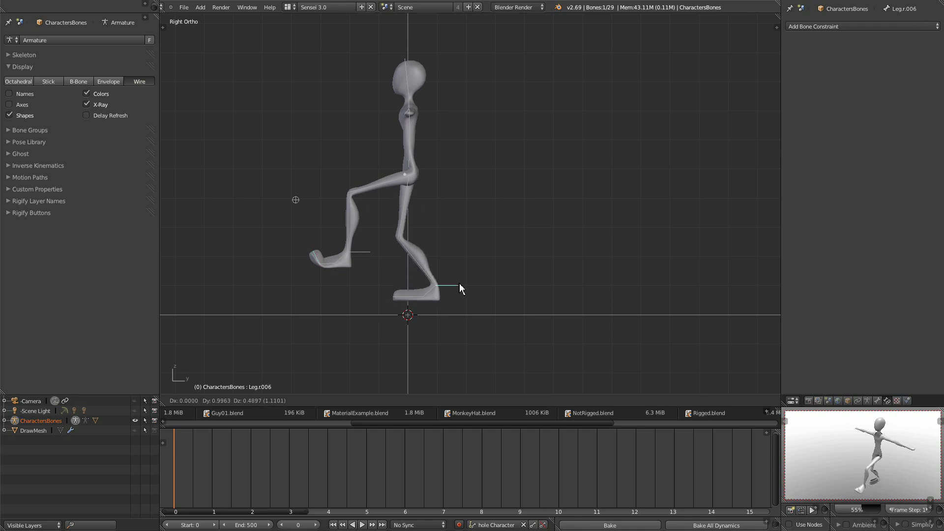
{"action": "left_click", "coordinate": [514, 256]}
{"action": "key", "text": "r"}
{"action": "left_click", "coordinate": [516, 233]}
Curl the right toes forward and raise the right foot control until the shin is roughly horizontal.
{"action": "right_click", "coordinate": [495, 299]}
{"action": "key", "text": "g"}
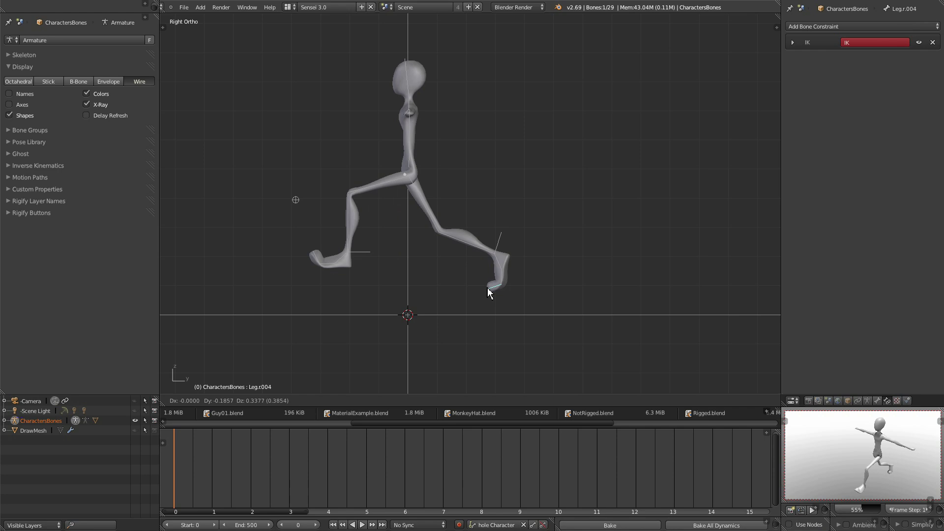
{"action": "left_click", "coordinate": [481, 279]}
{"action": "right_click", "coordinate": [500, 246]}
{"action": "key", "text": "g"}
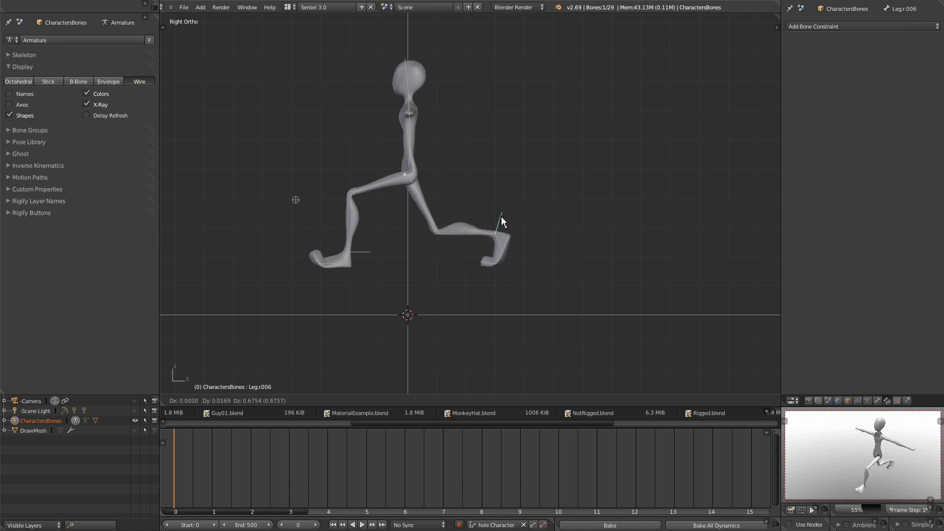
{"action": "left_click", "coordinate": [501, 221]}
Lower the left hand bone to the character's side in front view, and swing it forward above the front thigh.
{"action": "middle_click_drag", "start_coordinate": [361, 178], "coordinate": [447, 208]}
{"action": "middle_click_drag", "start_coordinate": [553, 240], "coordinate": [642, 162]}
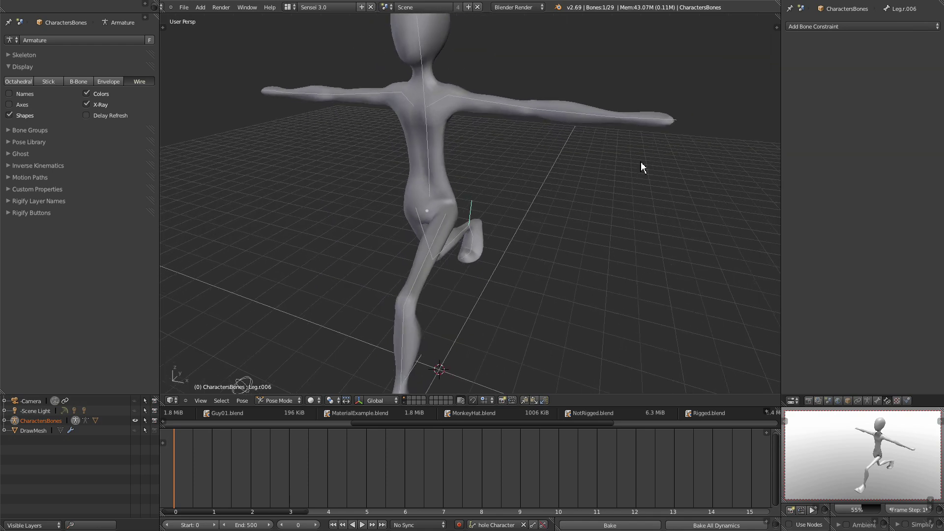
{"action": "right_click", "coordinate": [670, 121]}
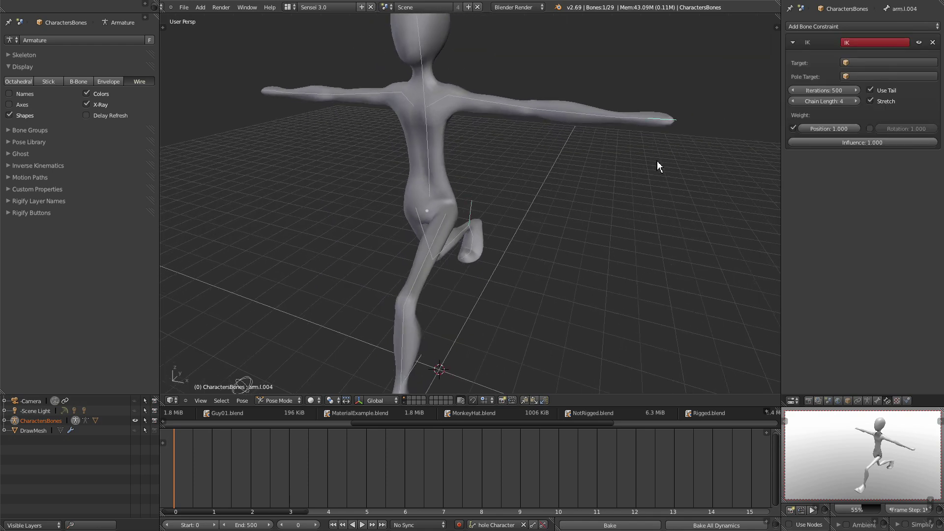
{"action": "key", "text": "KP_1"}
{"action": "scroll", "coordinate": [649, 132], "scroll_direction": "up", "scroll_amount": 2}
{"action": "middle_click_drag", "start_coordinate": [640, 103], "coordinate": [595, 206], "text": "shift"}
{"action": "key", "text": "g"}
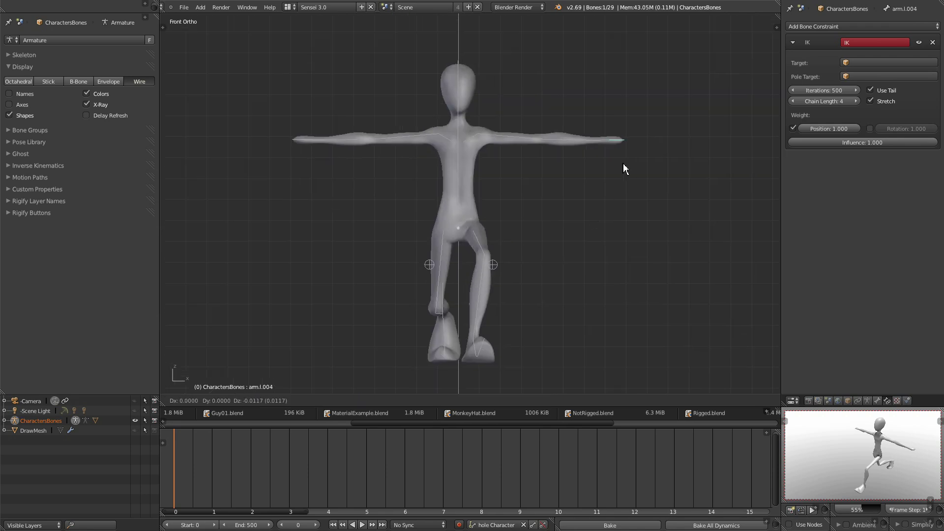
{"action": "left_click", "coordinate": [510, 284]}
{"action": "middle_click_drag", "start_coordinate": [523, 188], "coordinate": [470, 240]}
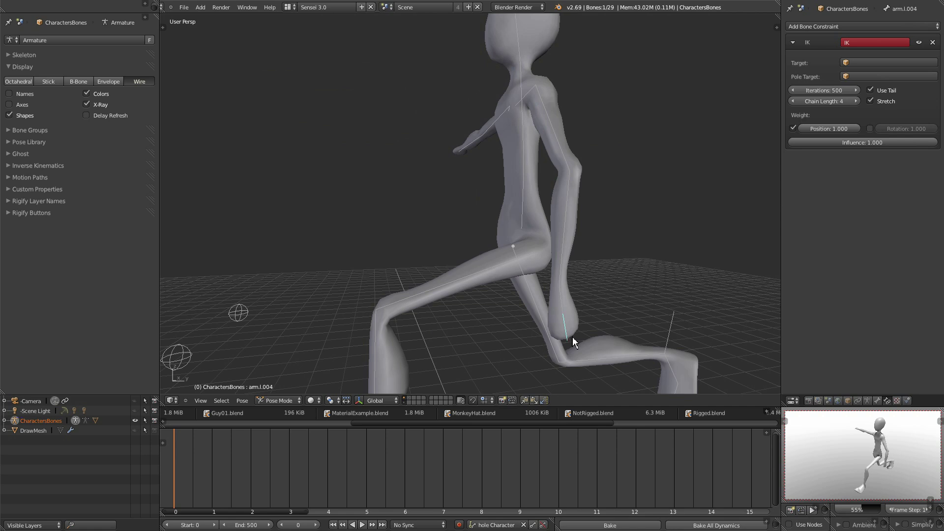
{"action": "key", "text": "g"}
{"action": "left_click", "coordinate": [446, 252]}
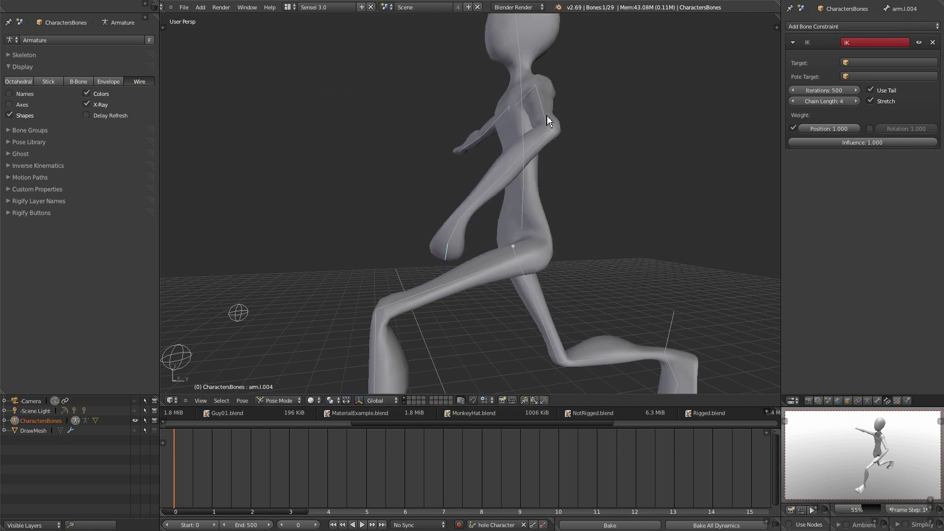
Rotate the left upper arm down so the elbow sits closer to the torso.
{"action": "right_click", "coordinate": [540, 109]}
{"action": "middle_click_drag", "start_coordinate": [550, 109], "coordinate": [454, 207]}
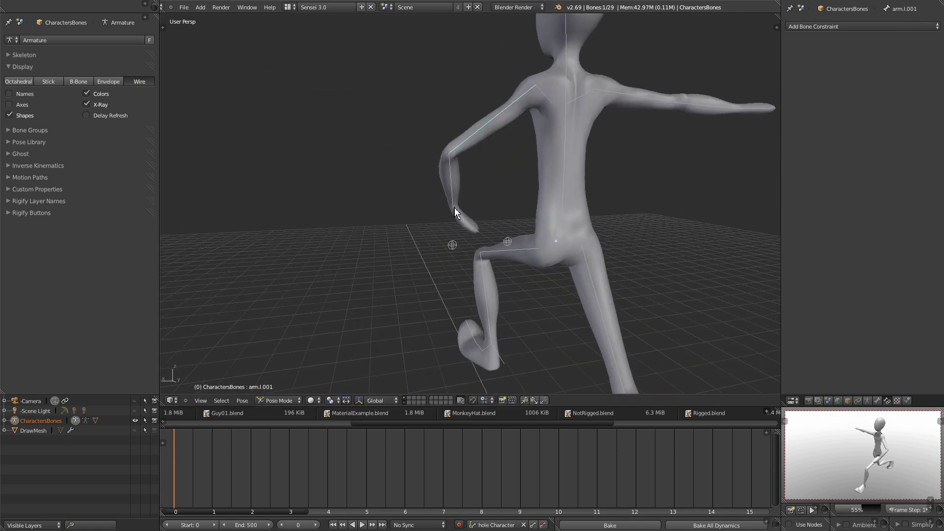
{"action": "key", "text": "r"}
{"action": "left_click", "coordinate": [505, 252]}
{"action": "middle_click_drag", "start_coordinate": [505, 252], "coordinate": [637, 279]}
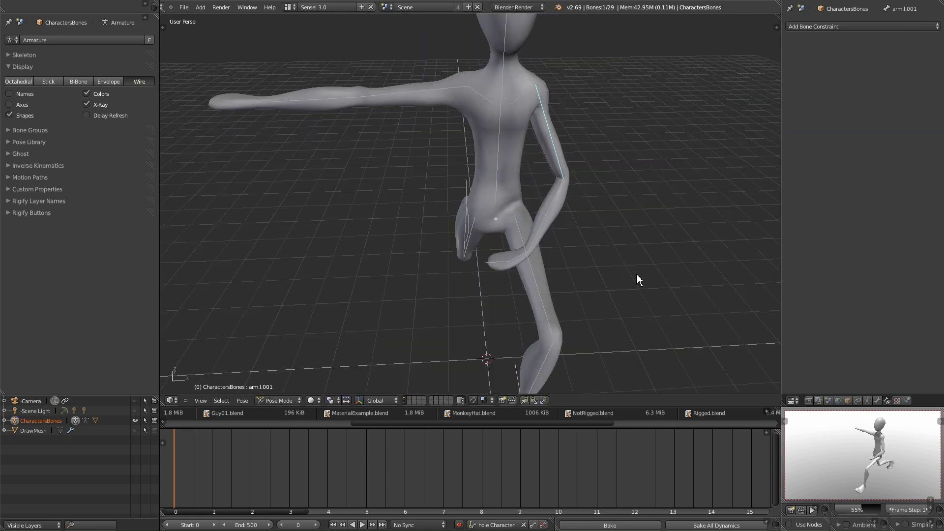
Pull the left hand bone outward from the hip, and settle it beside the front thigh with the elbow slightly bent.
{"action": "right_click", "coordinate": [498, 264]}
{"action": "key", "text": "g"}
{"action": "left_click", "coordinate": [615, 315]}
{"action": "middle_click_drag", "start_coordinate": [615, 315], "coordinate": [590, 290]}
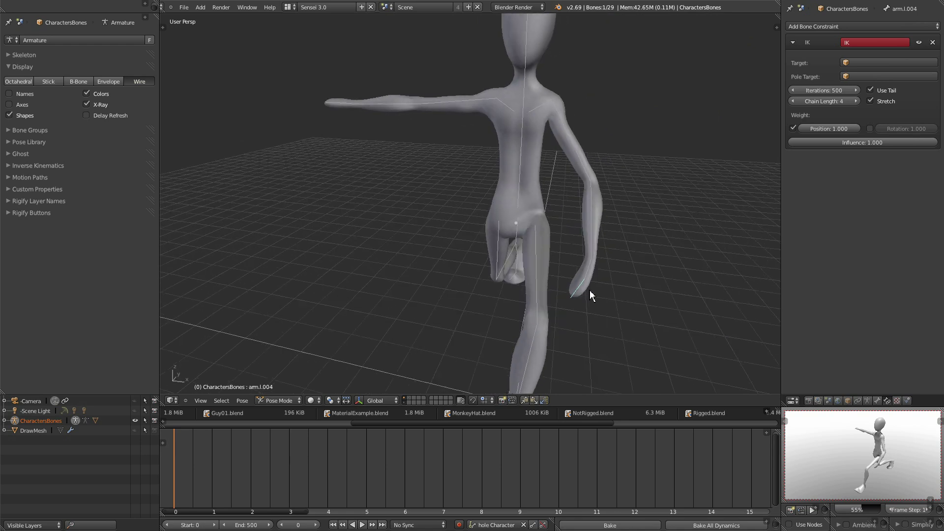
{"action": "key", "text": "g"}
{"action": "left_click", "coordinate": [572, 264]}
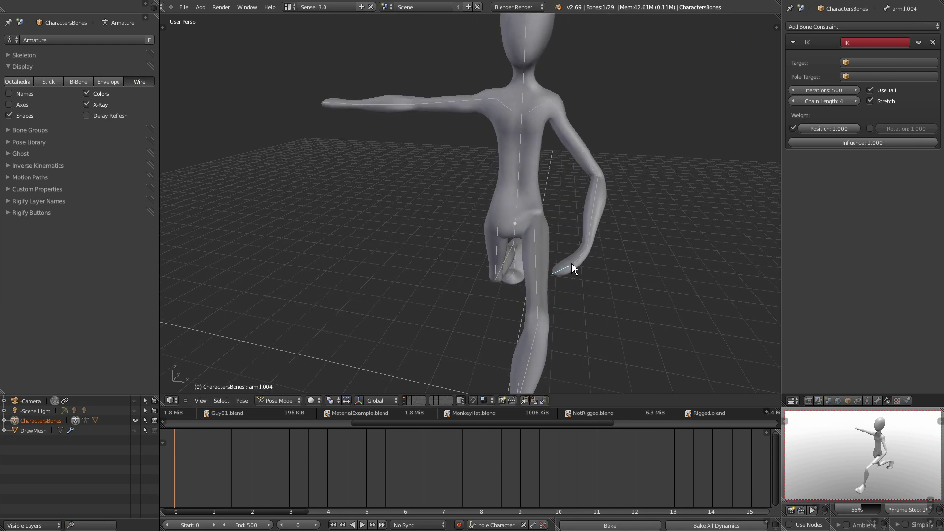
Rotate the left hand in top view so it points forward in line with the forearm.
{"action": "key", "text": "KP_7"}
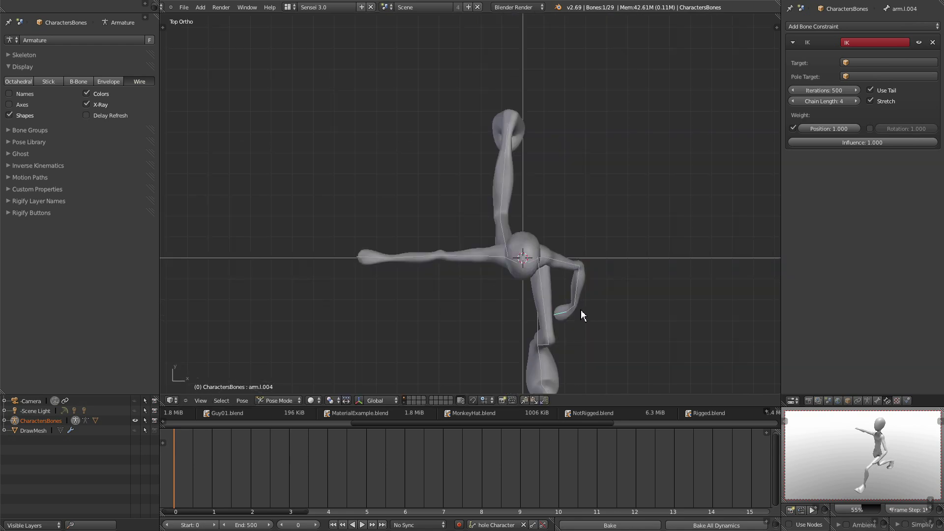
{"action": "right_click", "coordinate": [574, 309]}
{"action": "key", "text": "r"}
Rotate the left upper arm toward the body in front view, and turn the left forearm outward away from the hip.
{"action": "right_click", "coordinate": [575, 324]}
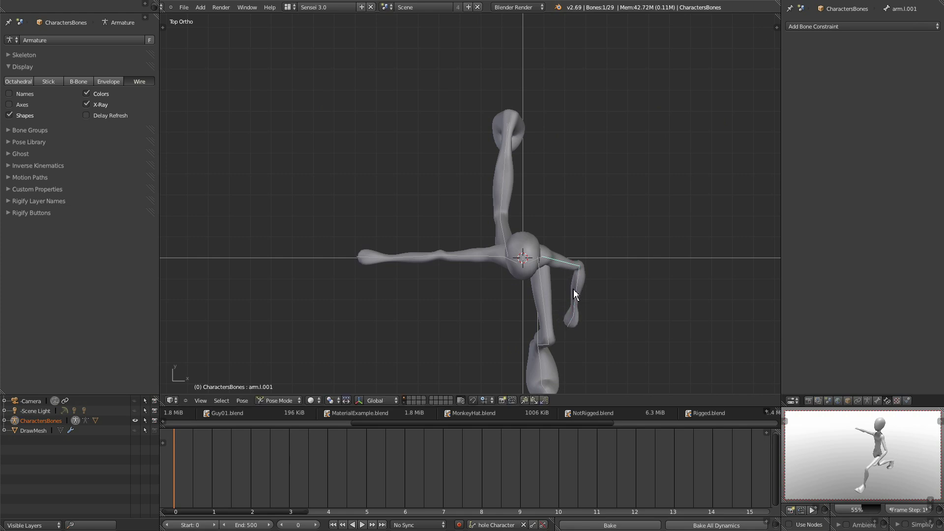
{"action": "key", "text": "KP_1"}
{"action": "key", "text": "r"}
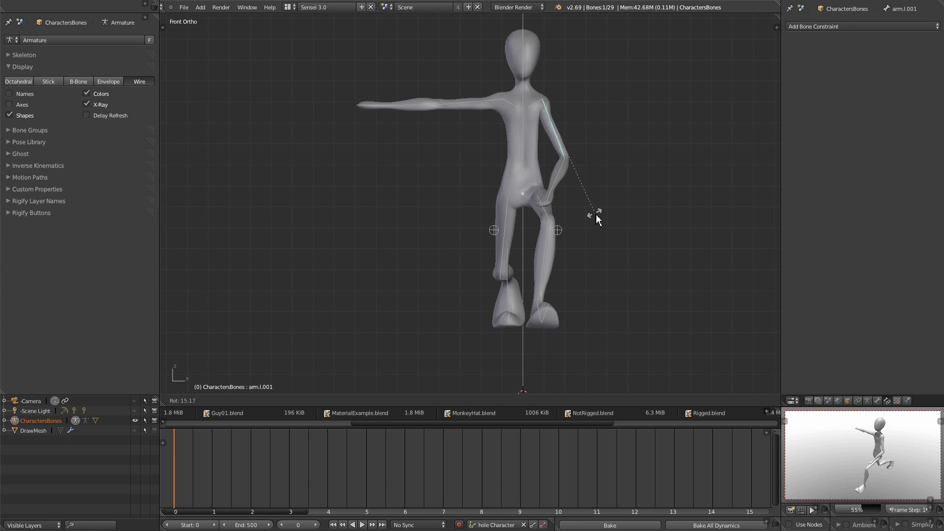
{"action": "left_click", "coordinate": [558, 167]}
{"action": "right_click", "coordinate": [551, 175]}
{"action": "key", "text": "r"}
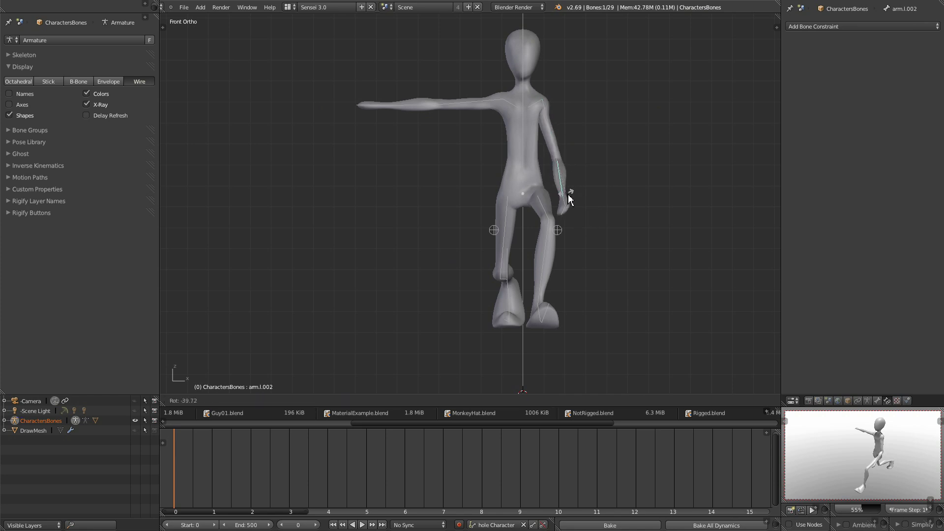
{"action": "left_click", "coordinate": [601, 173]}
Lower the right hand bone beside the hip in left side view, and move it back behind the torso.
{"action": "middle_click_drag", "start_coordinate": [601, 173], "coordinate": [543, 184]}
{"action": "right_click", "coordinate": [383, 57]}
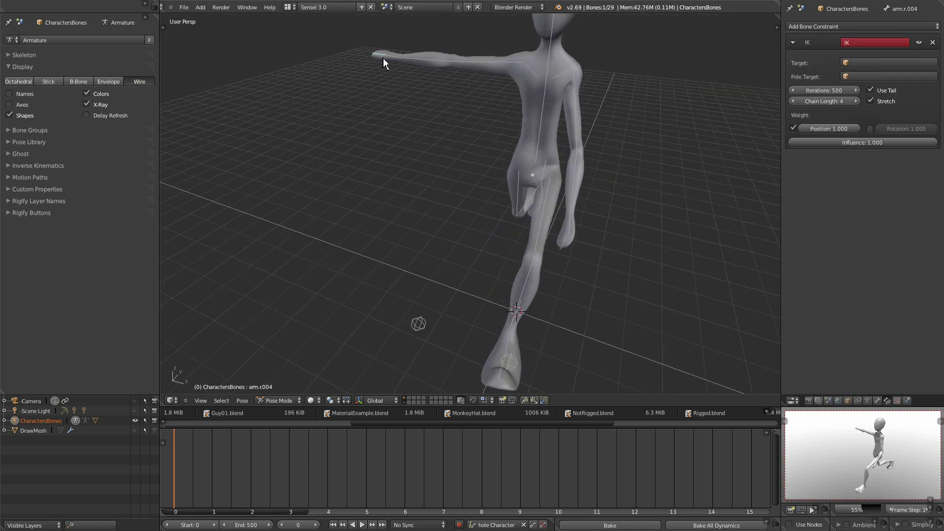
{"action": "key", "text": "ctrl+KP_3"}
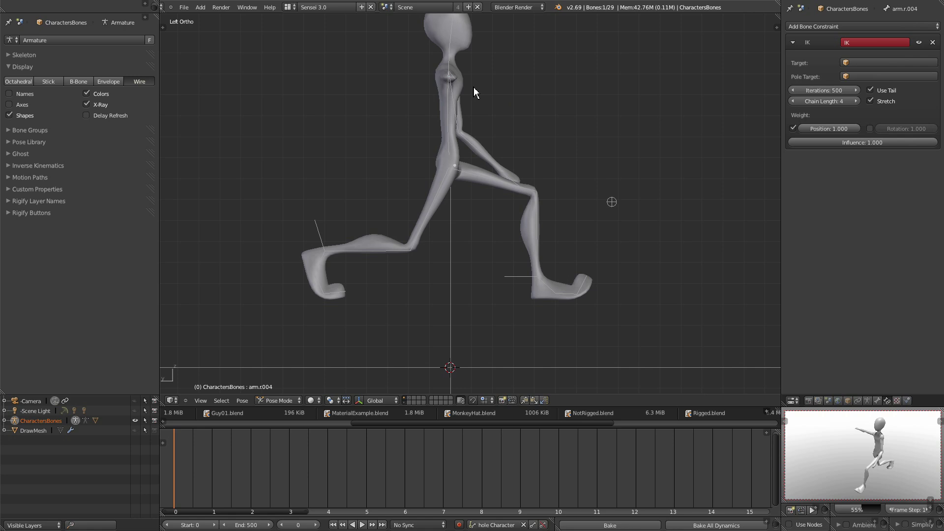
{"action": "key", "text": "g"}
{"action": "left_click", "coordinate": [459, 254]}
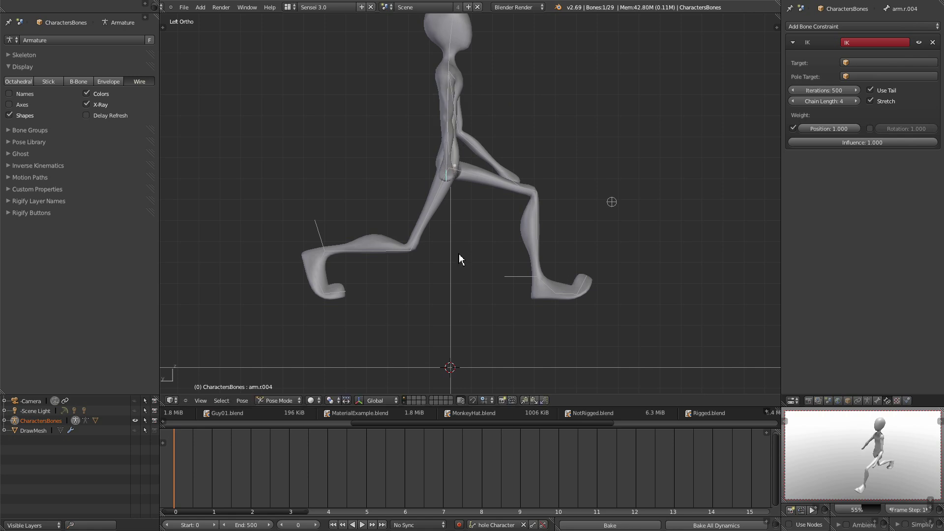
{"action": "scroll", "coordinate": [460, 191], "scroll_direction": "up", "scroll_amount": 1}
{"action": "middle_click_drag", "start_coordinate": [466, 189], "coordinate": [463, 208], "text": "shift"}
{"action": "key", "text": "g"}
{"action": "left_click", "coordinate": [408, 208]}
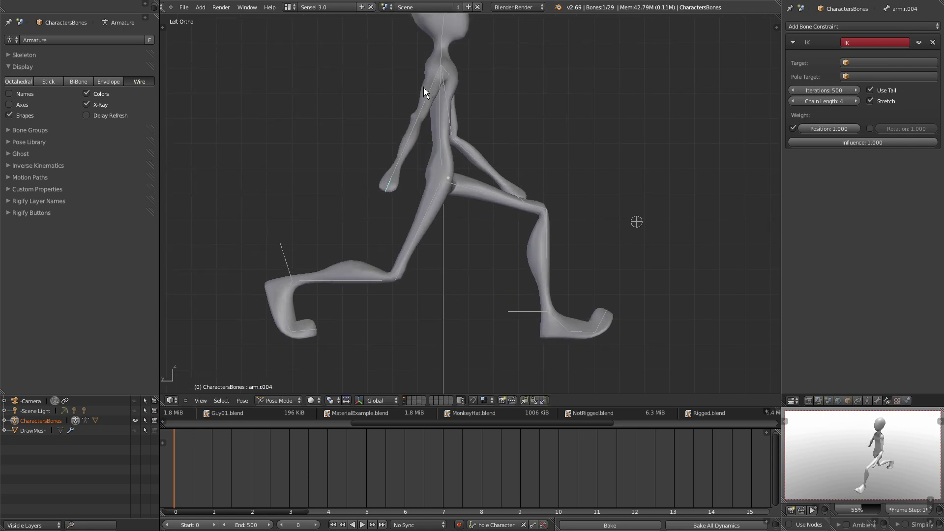
Rotate the right forearm forward to bend the elbow, and swing the right upper arm up and backward.
{"action": "right_click", "coordinate": [413, 136]}
{"action": "key", "text": "r"}
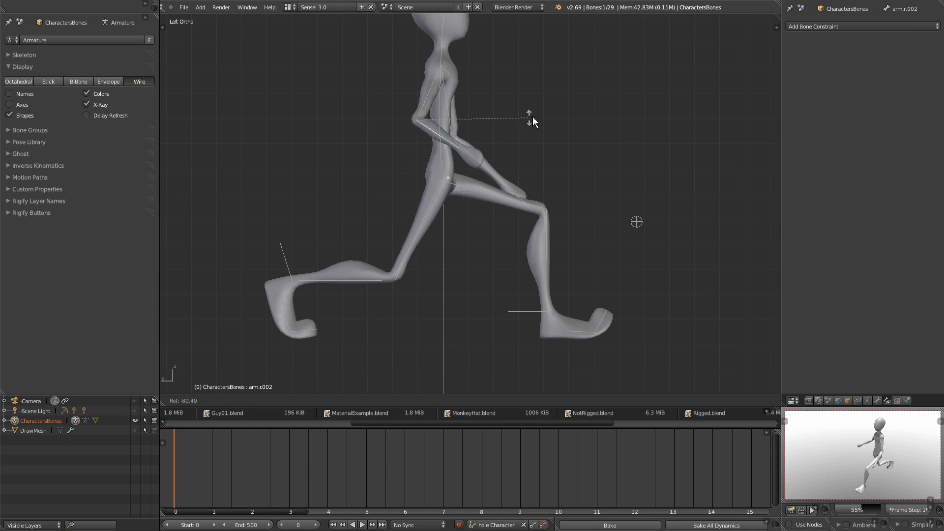
{"action": "left_click", "coordinate": [510, 116]}
{"action": "right_click", "coordinate": [429, 98]}
{"action": "key", "text": "r"}
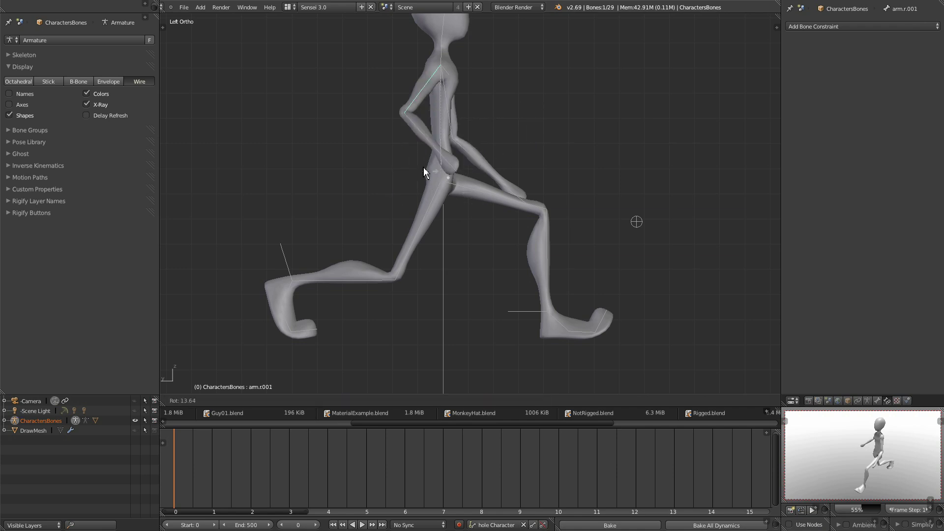
{"action": "left_click", "coordinate": [382, 138]}
Rotate the left forearm slightly upward so it lifts clear of the front thigh.
{"action": "right_click", "coordinate": [476, 160]}
{"action": "key", "text": "r"}
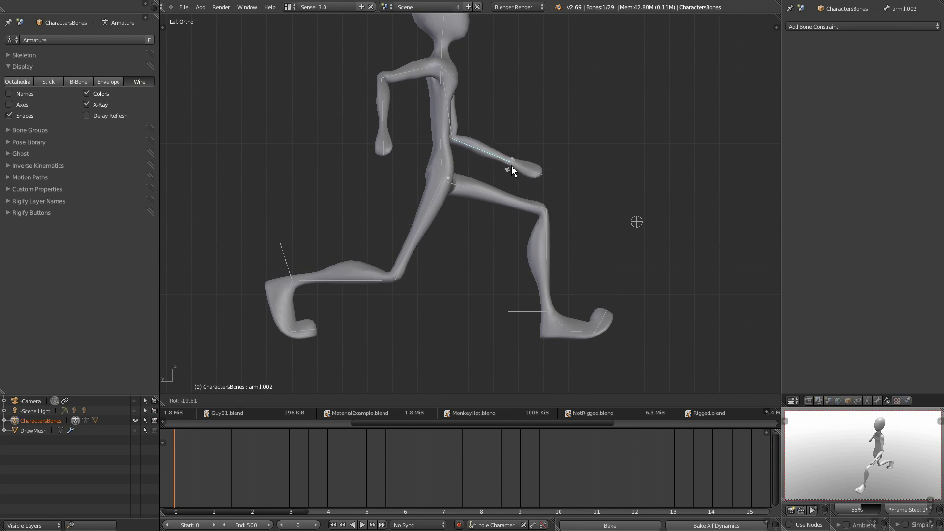
{"action": "left_click", "coordinate": [511, 166]}
Move the right hand bone farther back behind the body, and select the right upper arm bone.
{"action": "right_click", "coordinate": [382, 149]}
{"action": "key", "text": "g"}
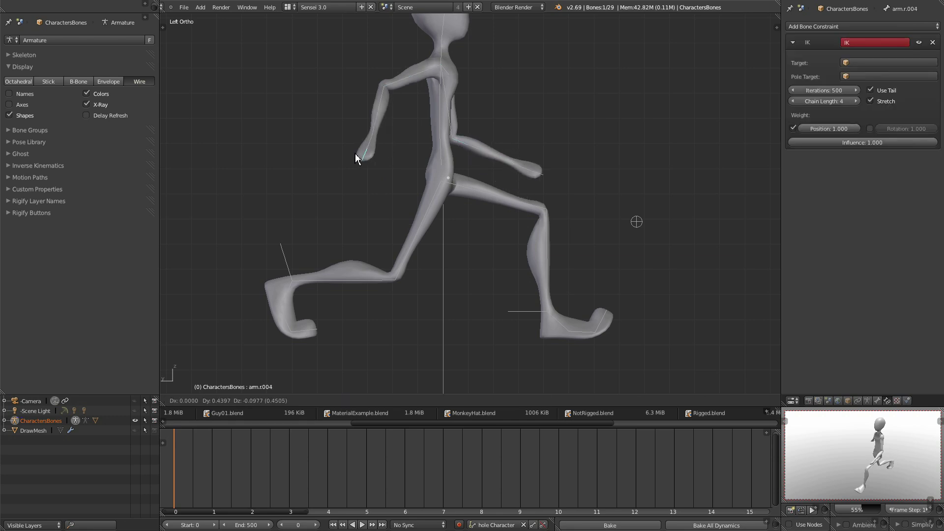
{"action": "left_click", "coordinate": [344, 131]}
{"action": "middle_click_drag", "start_coordinate": [343, 131], "coordinate": [536, 265]}
{"action": "right_click", "coordinate": [475, 227]}
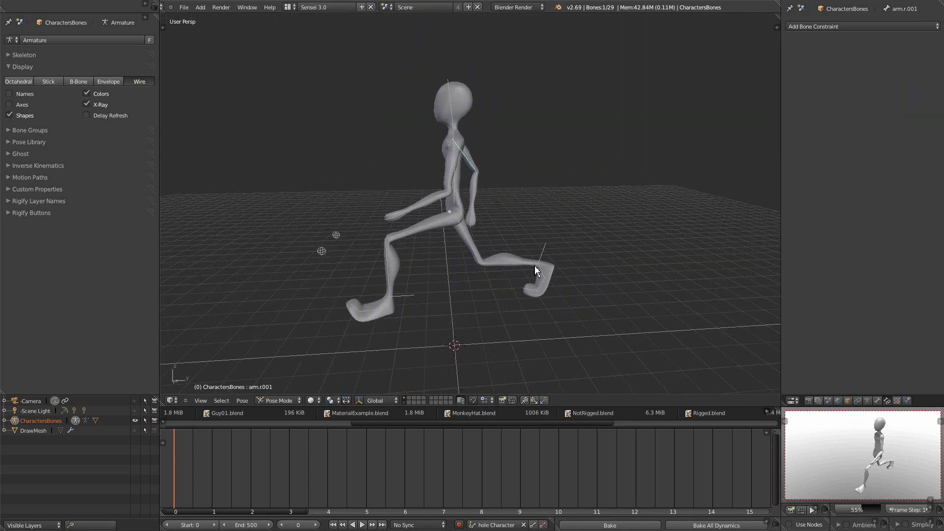
{"action": "middle_click_drag", "start_coordinate": [504, 223], "coordinate": [527, 245]}
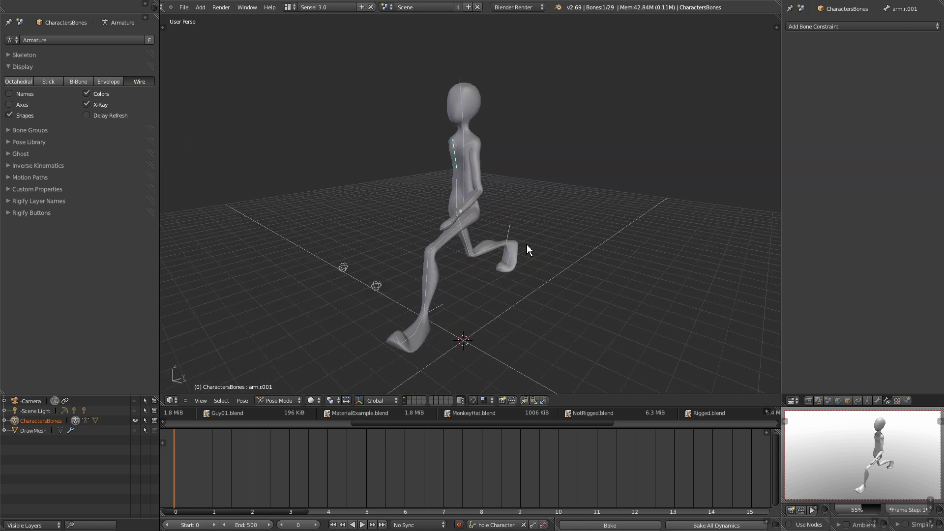
Keyframe the whole character at frame 0, and paste an X-flipped copy of the full pose at frame 25.
{"action": "key", "text": "i"}
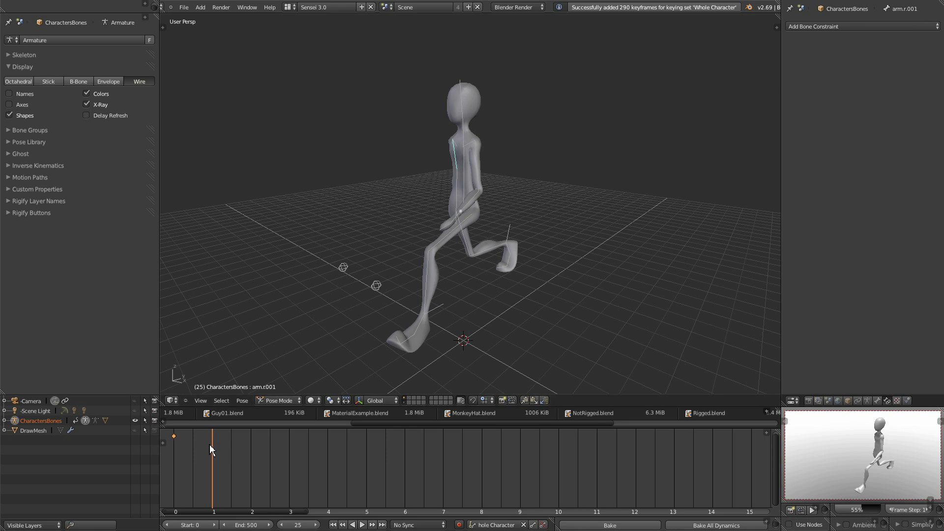
{"action": "middle_click_drag", "start_coordinate": [451, 210], "coordinate": [532, 200]}
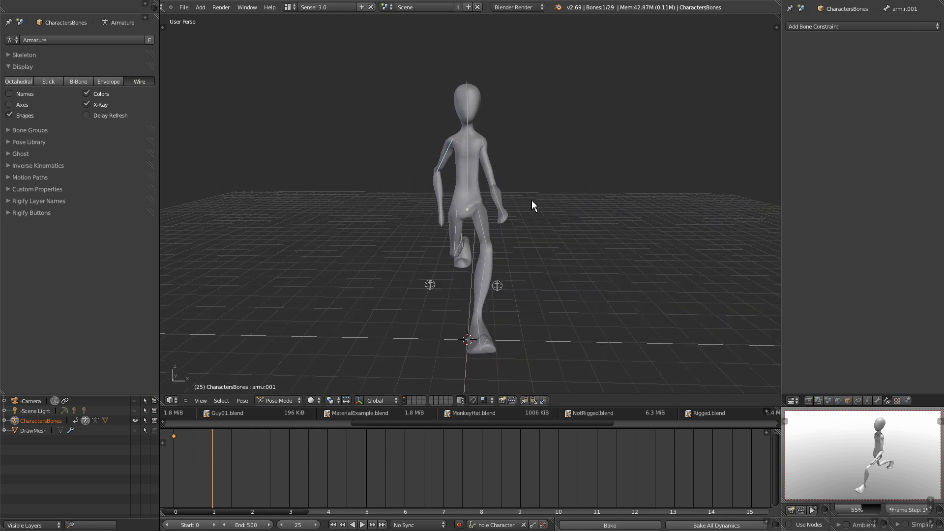
{"action": "key", "text": "a"}
{"action": "left_click", "coordinate": [242, 400]}
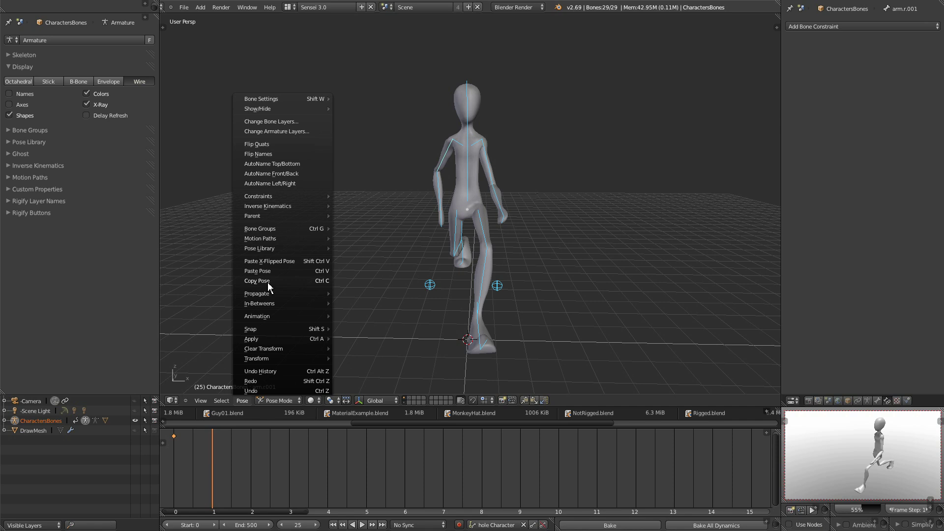
{"action": "left_click", "coordinate": [268, 284]}
{"action": "left_click", "coordinate": [245, 403]}
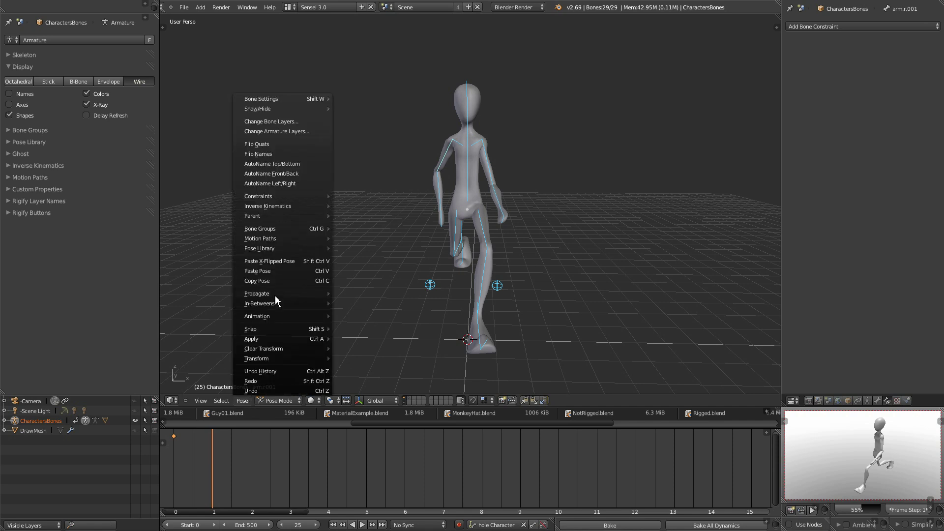
{"action": "left_click", "coordinate": [282, 262]}
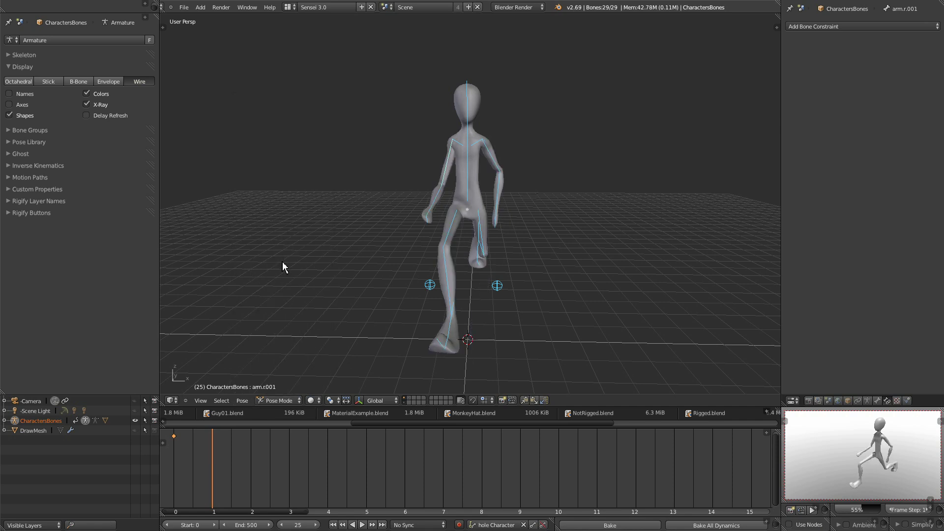
Check the mirrored running pose from several angles and keyframe the whole character at frame 25.
{"action": "middle_click_drag", "start_coordinate": [437, 280], "coordinate": [502, 188]}
{"action": "scroll", "coordinate": [467, 205], "scroll_direction": "up", "scroll_amount": 2}
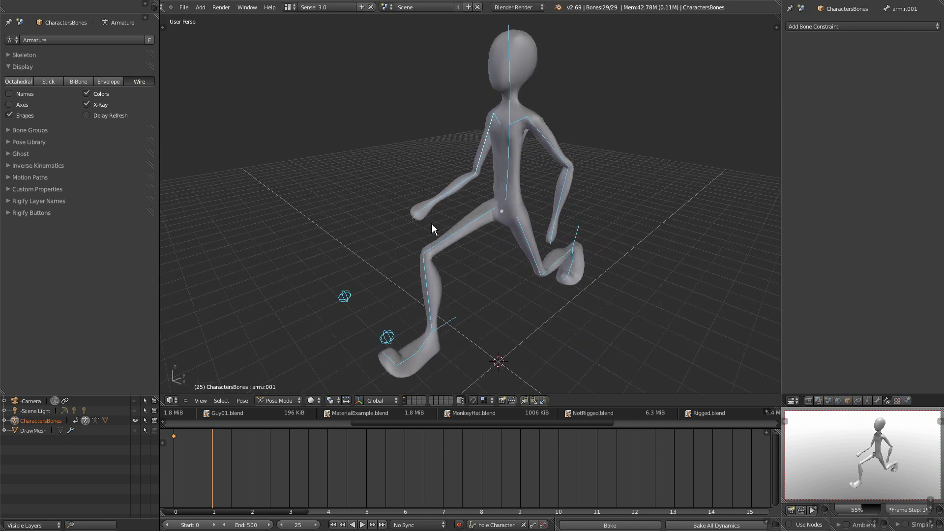
{"action": "middle_click_drag", "start_coordinate": [449, 209], "coordinate": [475, 220]}
{"action": "middle_click_drag", "start_coordinate": [550, 183], "coordinate": [500, 257]}
{"action": "middle_click_drag", "start_coordinate": [523, 217], "coordinate": [547, 205]}
{"action": "key", "text": "i"}
Duplicate the frame 0 keyframe to frame 50, and scrub back to frame 0.
{"action": "key", "text": "Up"}
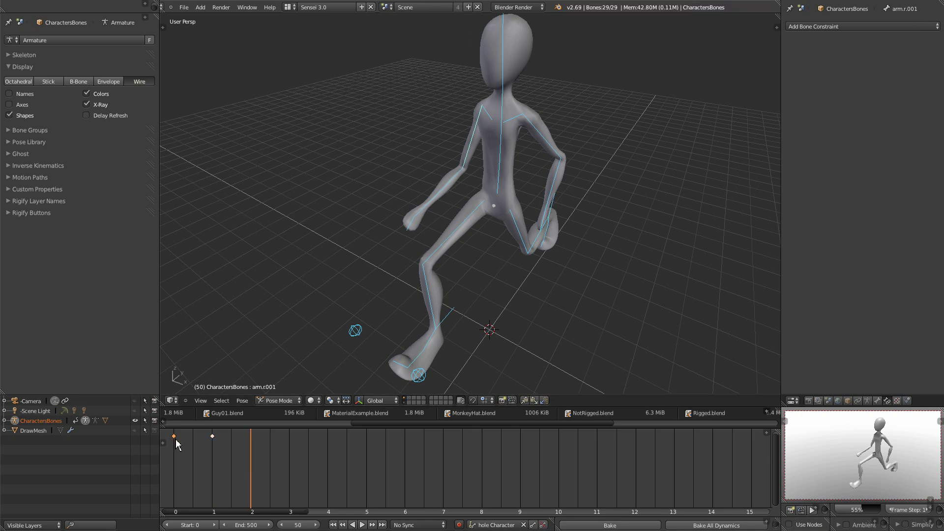
{"action": "key", "text": "shift+d"}
{"action": "left_click", "coordinate": [252, 456]}
{"action": "left_click_drag", "start_coordinate": [251, 456], "coordinate": [170, 446]}
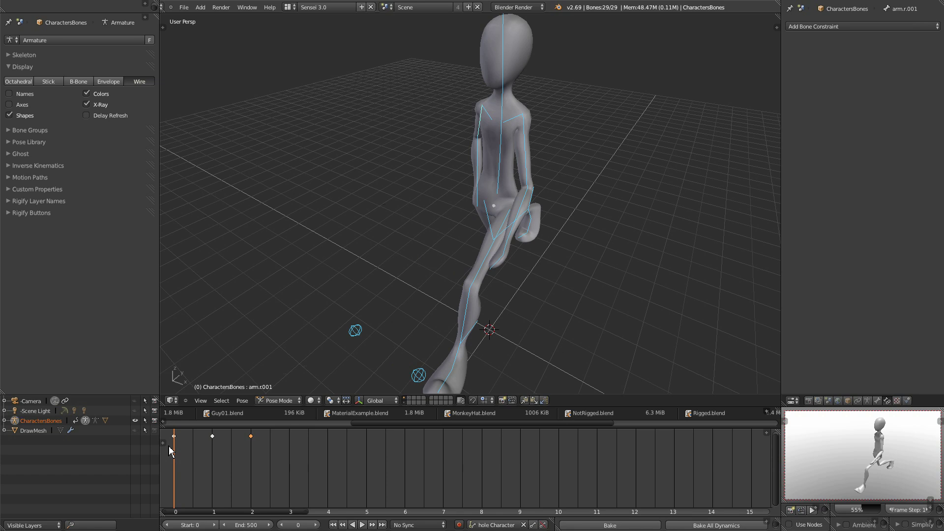
Deselect everything and circle-select all the bones of both arms.
{"action": "middle_click_drag", "start_coordinate": [344, 297], "coordinate": [471, 203]}
{"action": "mouse_move", "coordinate": [413, 148]}
{"action": "middle_mouse_down"}
{"action": "mouse_move", "coordinate": [398, 162]}
{"action": "mouse_move", "coordinate": [416, 147]}
{"action": "mouse_move", "coordinate": [403, 176]}
{"action": "mouse_move", "coordinate": [437, 175]}
{"action": "mouse_move", "coordinate": [411, 171]}
{"action": "mouse_move", "coordinate": [432, 176]}
{"action": "mouse_move", "coordinate": [438, 162]}
{"action": "mouse_move", "coordinate": [373, 251]}
{"action": "mouse_move", "coordinate": [526, 241]}
{"action": "middle_mouse_up"}
{"action": "key", "text": "a"}
{"action": "key", "text": "c"}
{"action": "mouse_move", "coordinate": [526, 241]}
{"action": "left_mouse_down"}
{"action": "mouse_move", "coordinate": [479, 181]}
{"action": "mouse_move", "coordinate": [475, 140]}
{"action": "left_mouse_up"}
{"action": "right_click", "coordinate": [475, 141]}
{"action": "mouse_move", "coordinate": [548, 228]}
{"action": "middle_mouse_down"}
{"action": "mouse_move", "coordinate": [496, 246]}
{"action": "mouse_move", "coordinate": [491, 185]}
{"action": "mouse_move", "coordinate": [370, 263]}
{"action": "middle_mouse_up"}
{"action": "key", "text": "c"}
{"action": "mouse_move", "coordinate": [371, 264]}
{"action": "left_mouse_down"}
{"action": "mouse_move", "coordinate": [367, 186]}
{"action": "mouse_move", "coordinate": [403, 131]}
{"action": "left_mouse_up"}
{"action": "right_click", "coordinate": [403, 131]}
{"action": "middle_click_drag", "start_coordinate": [521, 233], "coordinate": [313, 368]}
Swap the arm swing at frame 0 by pasting an X-flipped copy of the arm pose, and keyframe the whole character.
{"action": "left_click", "coordinate": [242, 401]}
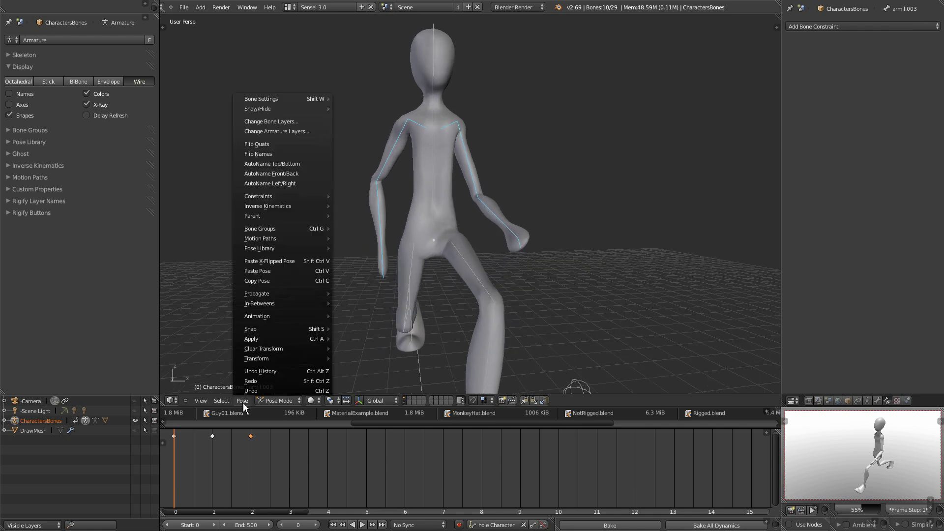
{"action": "left_click", "coordinate": [263, 282]}
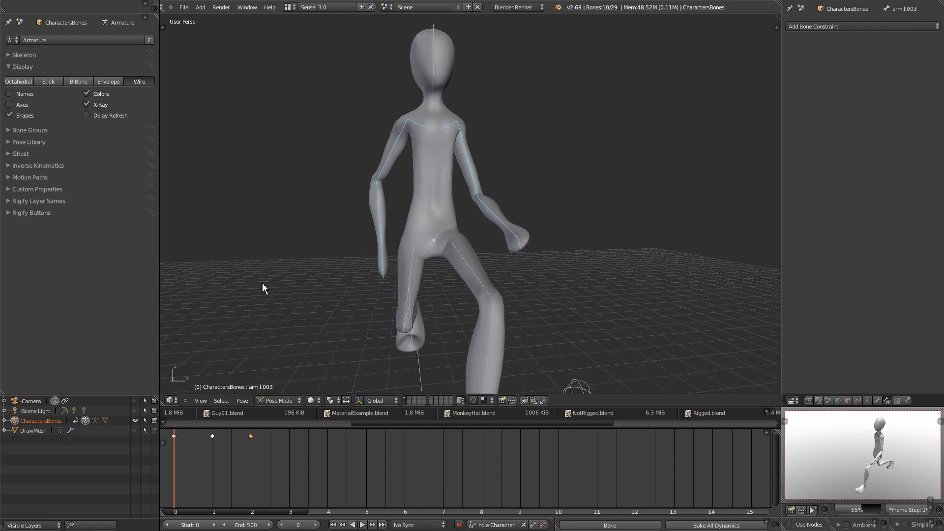
{"action": "left_click", "coordinate": [243, 401]}
{"action": "left_click", "coordinate": [270, 270]}
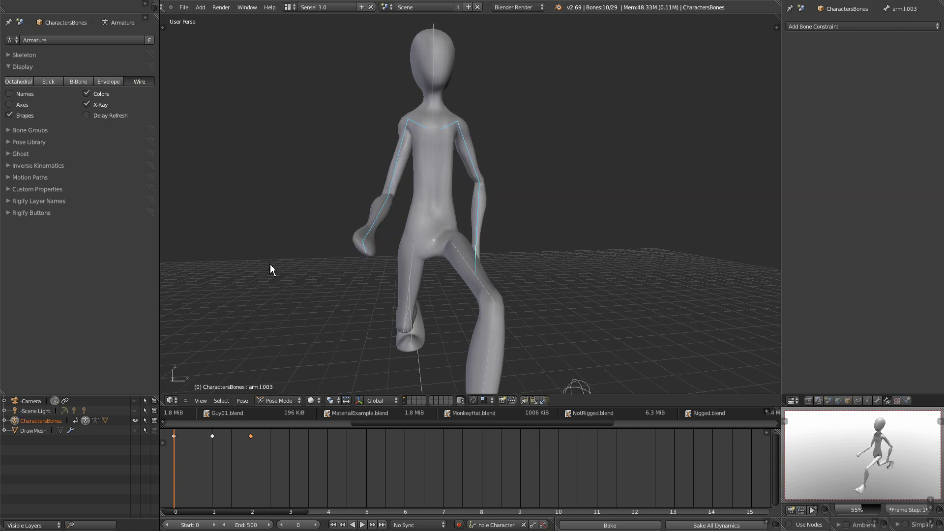
{"action": "middle_click_drag", "start_coordinate": [276, 268], "coordinate": [353, 345]}
{"action": "middle_click_drag", "start_coordinate": [433, 221], "coordinate": [563, 232]}
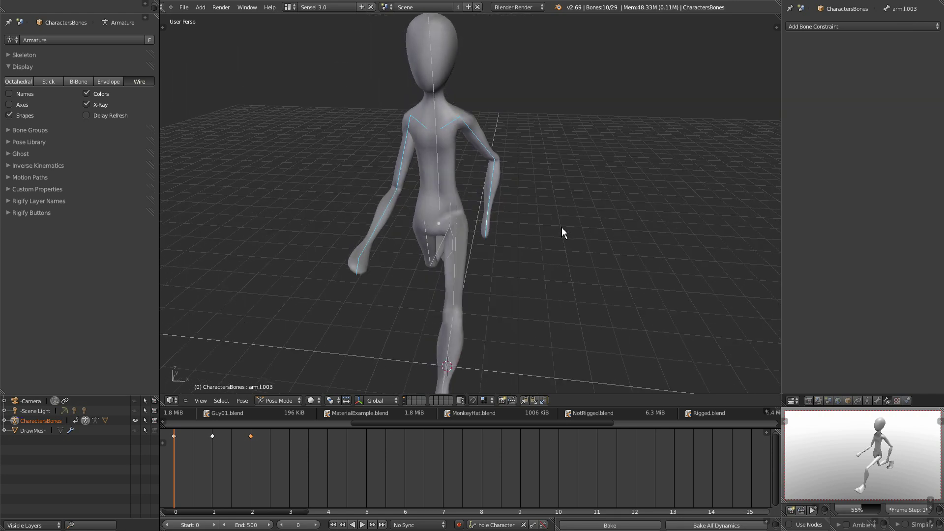
{"action": "key", "text": "i"}
Mirror the arm pose at frame 25 so the arms oppose the legs, and keyframe the whole character.
{"action": "key", "text": "Up"}
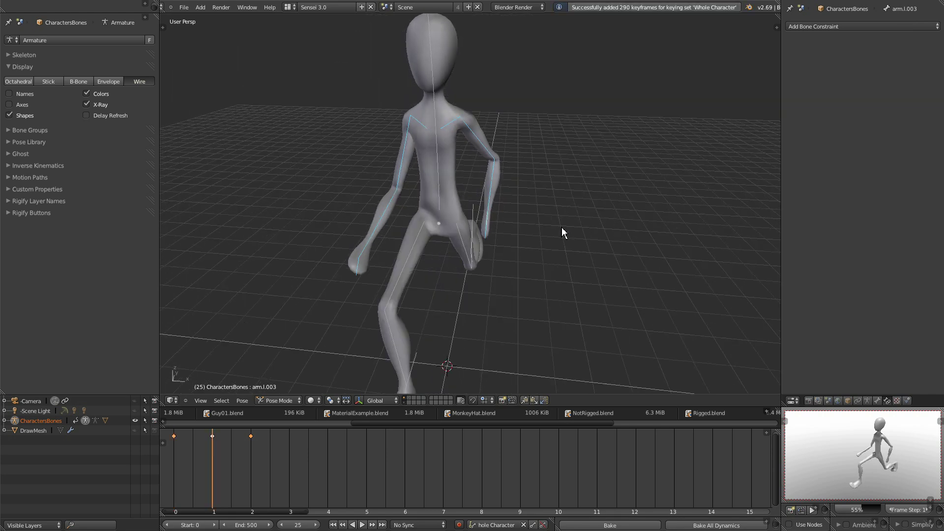
{"action": "middle_click_drag", "start_coordinate": [538, 244], "coordinate": [455, 302]}
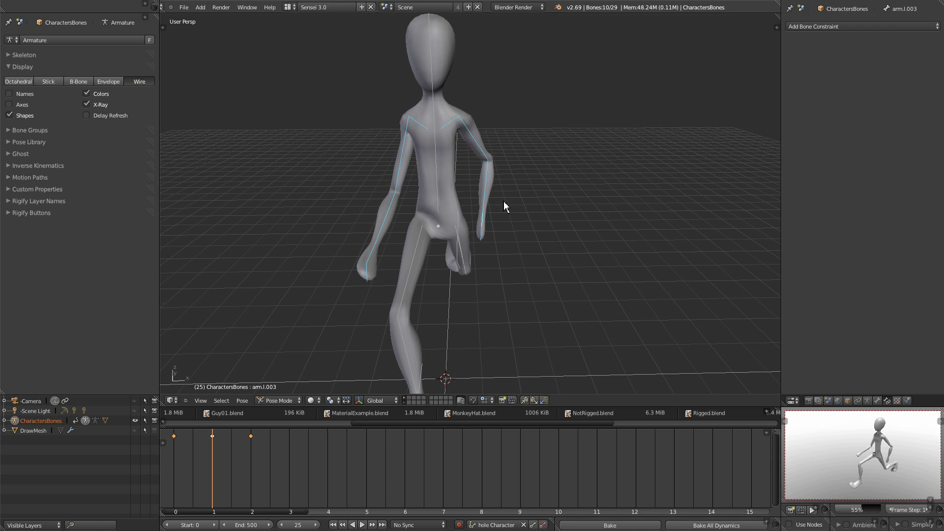
{"action": "middle_click_drag", "start_coordinate": [453, 253], "coordinate": [514, 259]}
{"action": "key", "text": "i"}
Replace the outdated keyframe at frame 50 with a copy of the frame 0 keyframe, and return to frame 0.
{"action": "key", "text": "Up"}
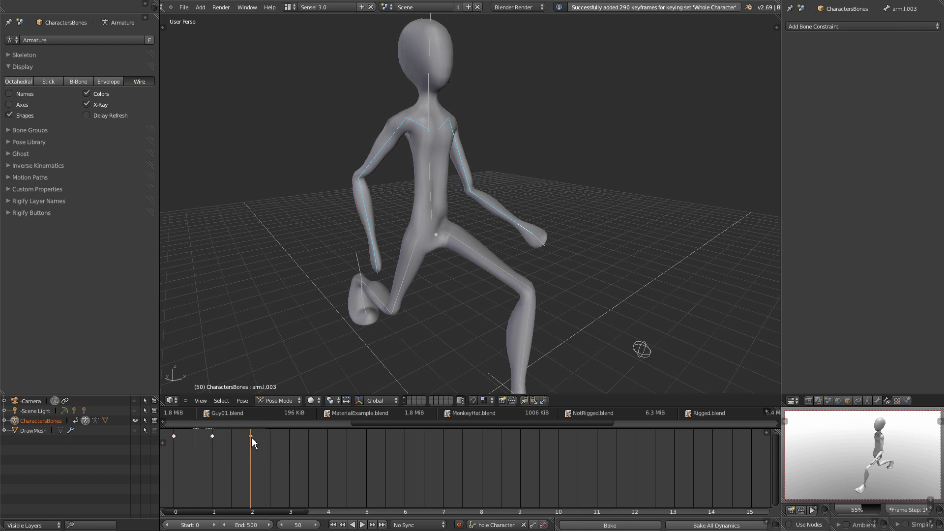
{"action": "key", "text": "x"}
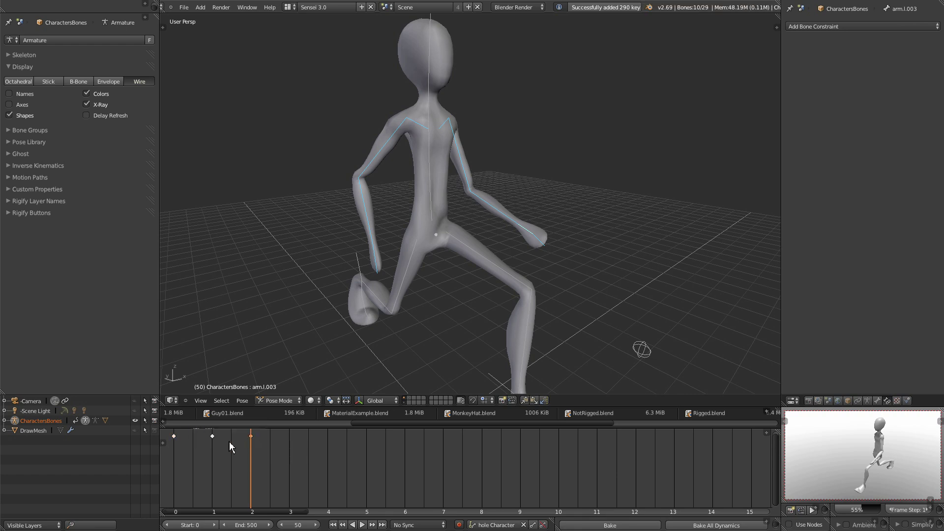
{"action": "left_click", "coordinate": [231, 438]}
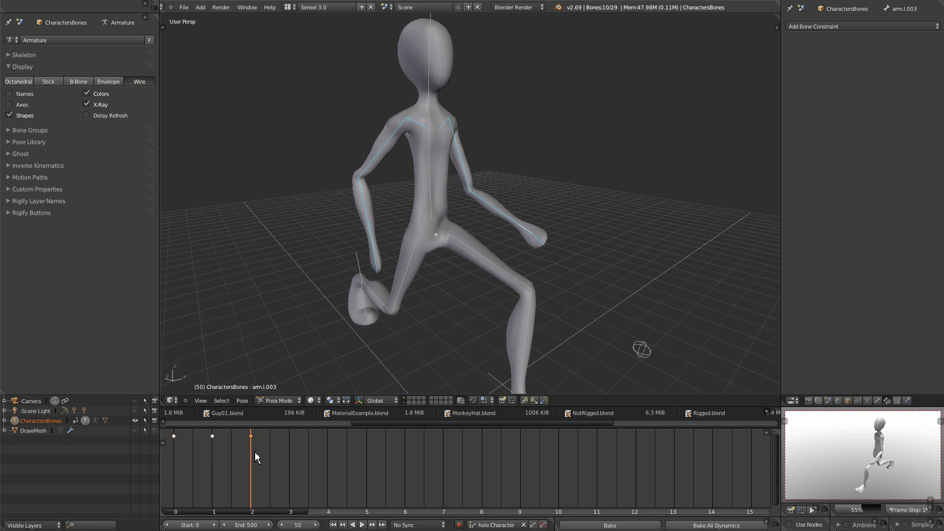
{"action": "left_click_drag", "start_coordinate": [253, 458], "coordinate": [175, 472]}
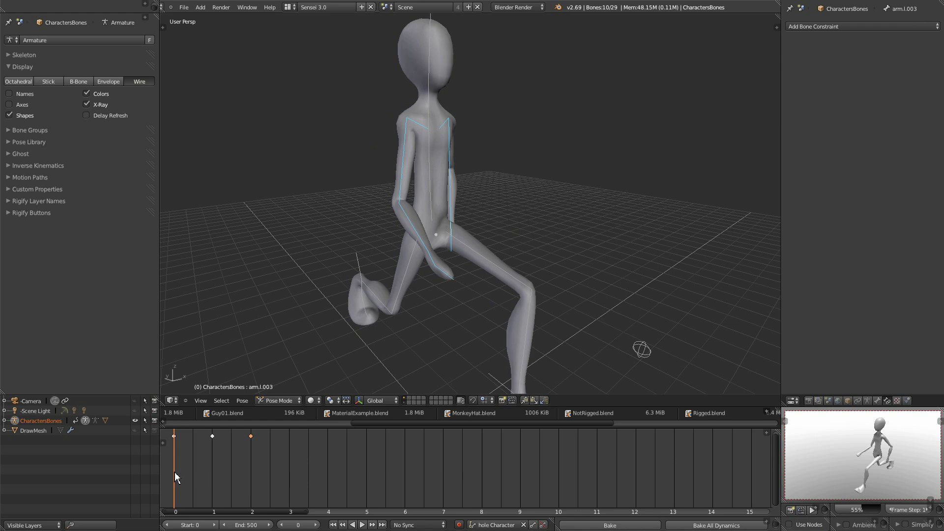
Scrub through the timeline from different angles to examine the arm and leg swing between the keyframes.
{"action": "middle_click_drag", "start_coordinate": [574, 260], "coordinate": [512, 315]}
{"action": "left_click_drag", "start_coordinate": [193, 457], "coordinate": [289, 479]}
{"action": "middle_click_drag", "start_coordinate": [597, 206], "coordinate": [566, 217]}
{"action": "left_click_drag", "start_coordinate": [175, 442], "coordinate": [215, 438]}
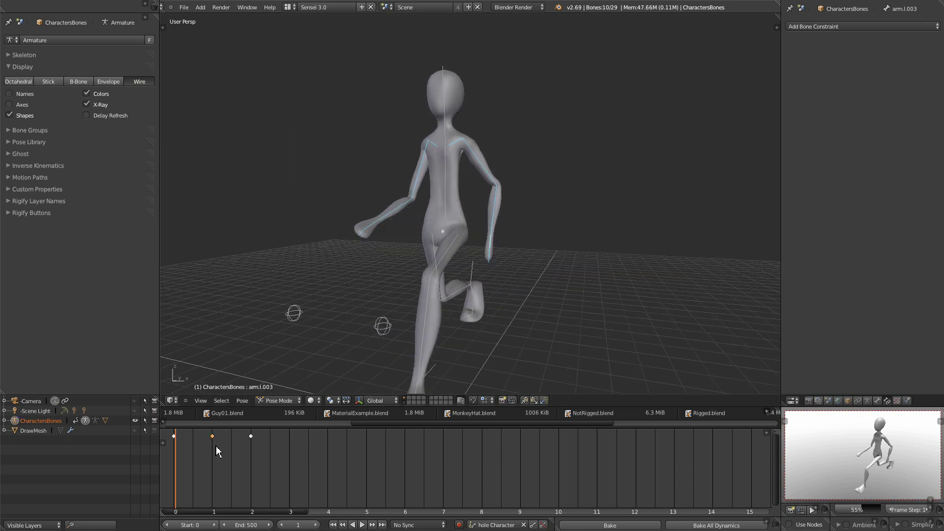
{"action": "left_click_drag", "start_coordinate": [193, 453], "coordinate": [214, 460]}
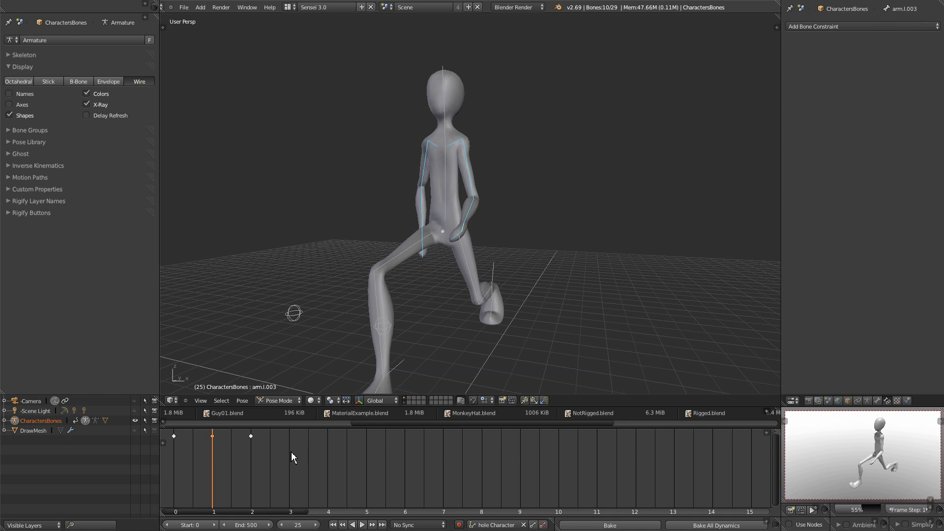
{"action": "mouse_move", "coordinate": [219, 468]}
{"action": "left_mouse_down"}
{"action": "mouse_move", "coordinate": [177, 471]}
{"action": "mouse_move", "coordinate": [251, 474]}
{"action": "mouse_move", "coordinate": [218, 465]}
{"action": "left_mouse_up"}
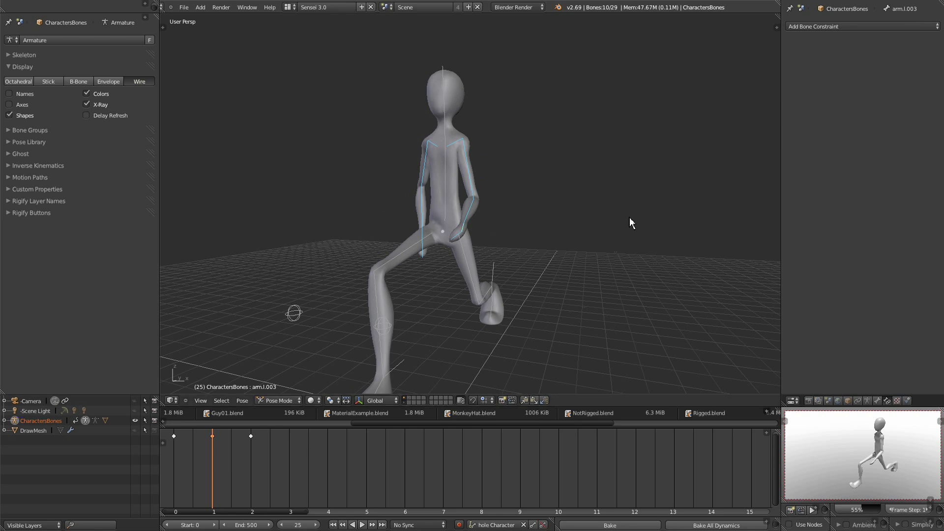
{"action": "middle_click_drag", "start_coordinate": [589, 226], "coordinate": [549, 268]}
Duplicate the frame 25 keyframe to frame 75.
{"action": "right_click", "coordinate": [213, 436]}
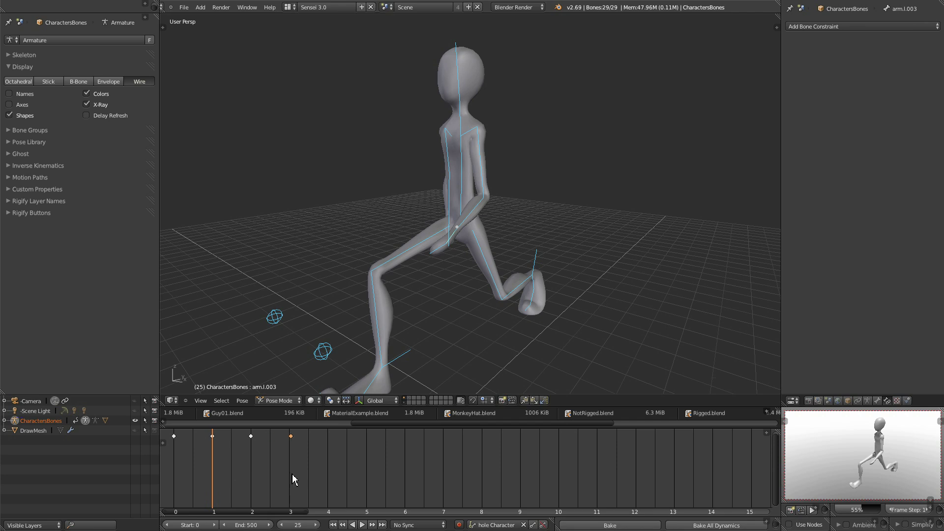
{"action": "middle_click_drag", "start_coordinate": [460, 315], "coordinate": [446, 316]}
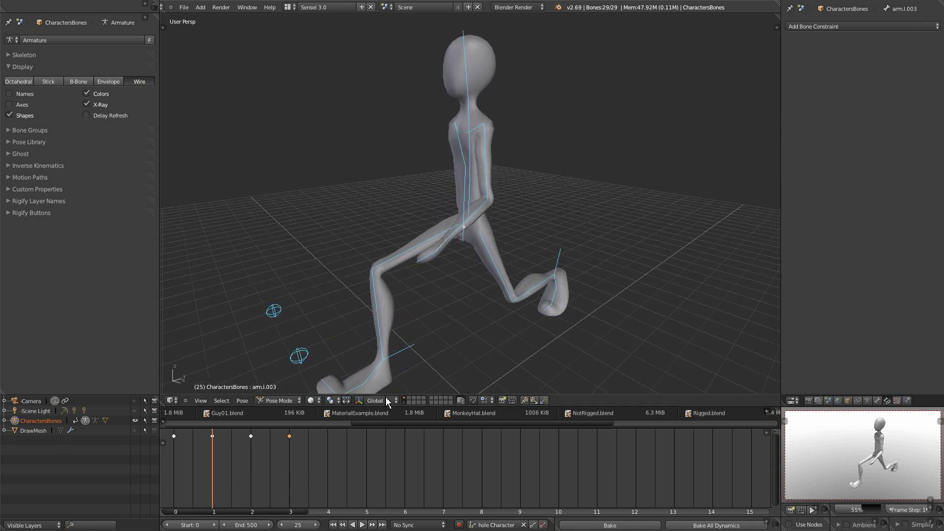
{"action": "mouse_move", "coordinate": [212, 467]}
{"action": "left_mouse_down"}
{"action": "mouse_move", "coordinate": [187, 476]}
{"action": "mouse_move", "coordinate": [212, 485]}
{"action": "left_mouse_up"}
{"action": "mouse_move", "coordinate": [577, 136]}
{"action": "middle_mouse_down"}
{"action": "mouse_move", "coordinate": [559, 161]}
{"action": "mouse_move", "coordinate": [575, 154]}
{"action": "middle_mouse_up"}
Shift the upper spine bone slightly toward the character's right at frame 0, and keyframe the whole character.
{"action": "left_click_drag", "start_coordinate": [214, 460], "coordinate": [140, 467]}
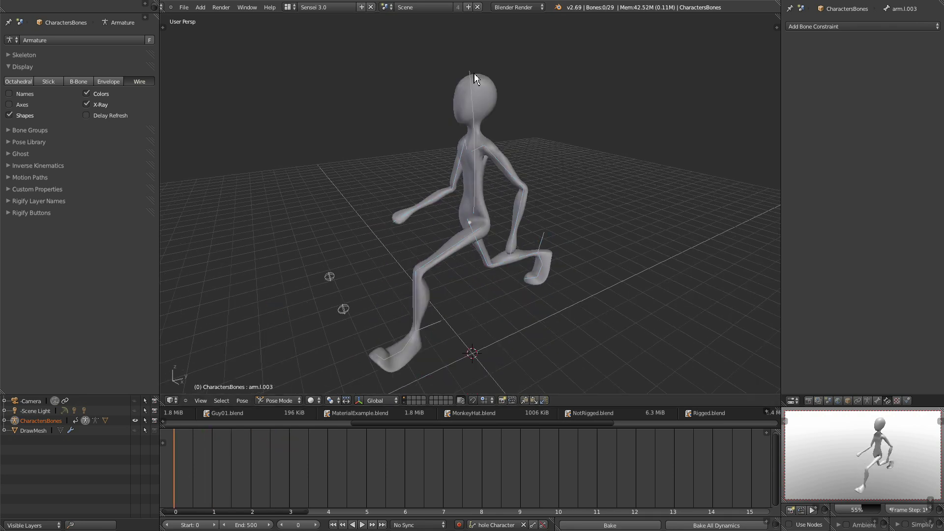
{"action": "right_click", "coordinate": [472, 90]}
{"action": "middle_click_drag", "start_coordinate": [473, 91], "coordinate": [533, 113]}
{"action": "right_click", "coordinate": [473, 145]}
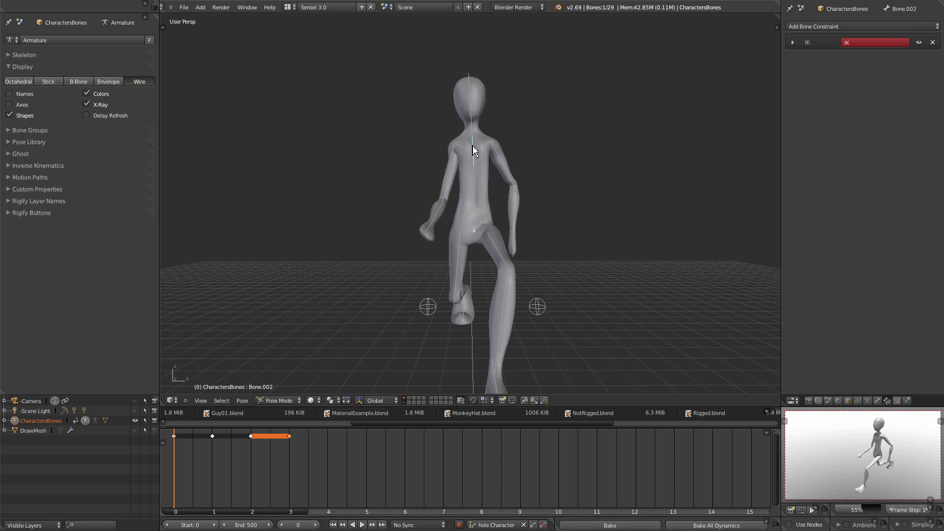
{"action": "key", "text": "g"}
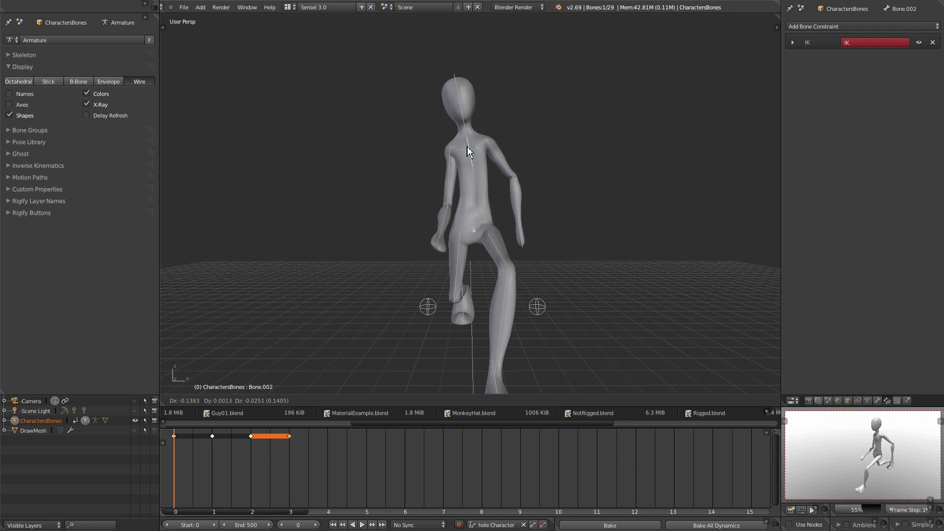
{"action": "left_click", "coordinate": [472, 147]}
{"action": "mouse_move", "coordinate": [470, 214]}
{"action": "middle_mouse_down"}
{"action": "mouse_move", "coordinate": [483, 218]}
{"action": "mouse_move", "coordinate": [469, 232]}
{"action": "middle_mouse_up"}
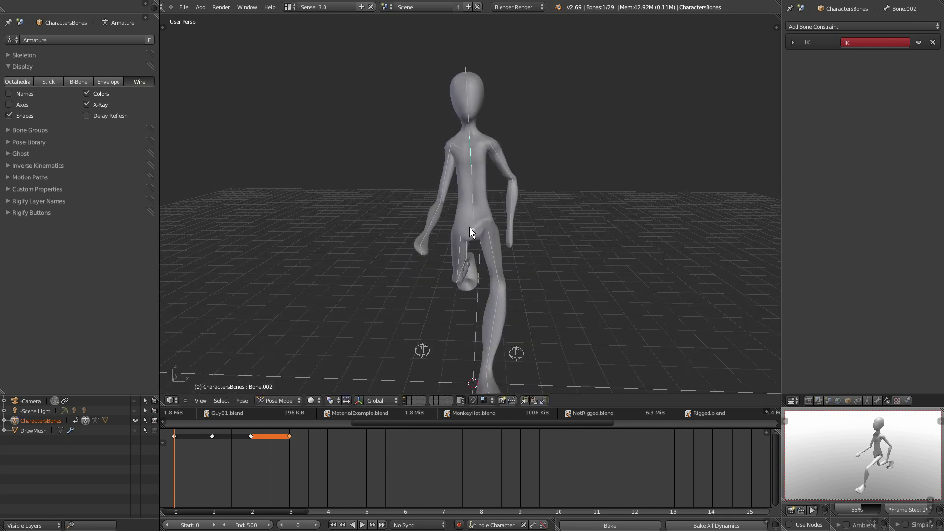
{"action": "key", "text": "i"}
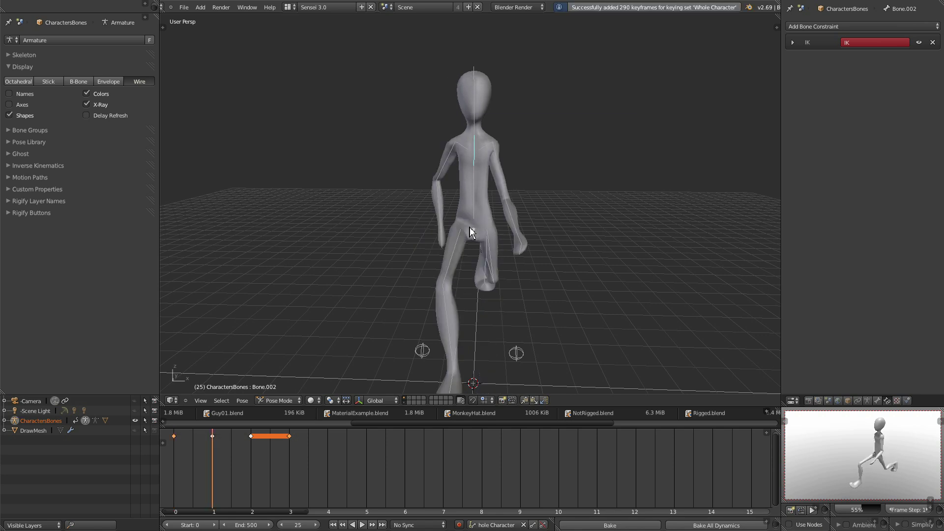
Try to paste a mirrored copy of the full frame 0 pose at frame 25.
{"action": "left_click", "coordinate": [202, 459]}
{"action": "left_click_drag", "start_coordinate": [196, 459], "coordinate": [162, 471]}
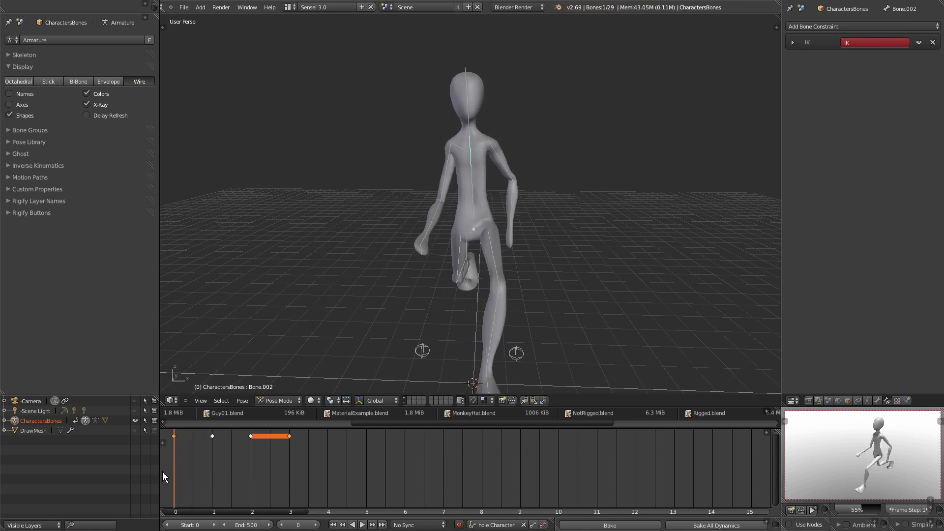
{"action": "key", "text": "a"}
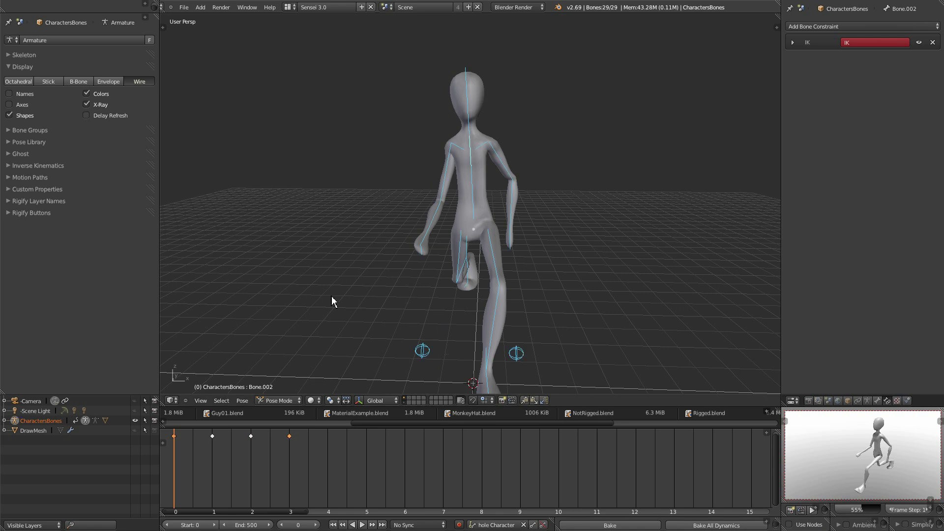
{"action": "left_click_drag", "start_coordinate": [187, 470], "coordinate": [214, 469]}
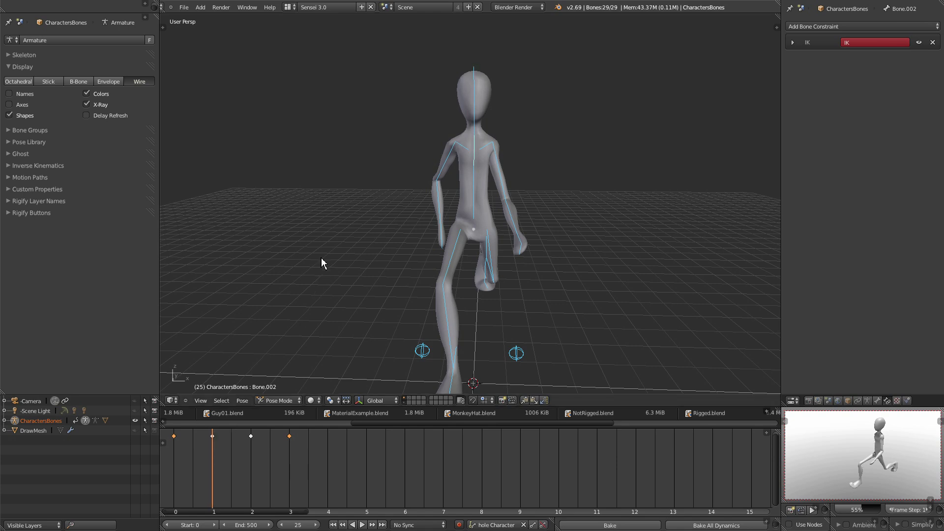
{"action": "key", "text": "ctrl+v"}
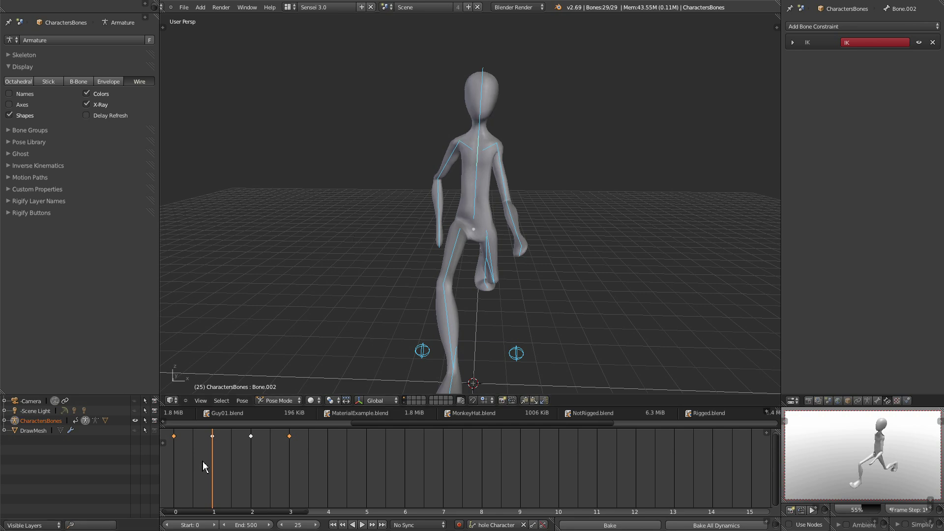
{"action": "mouse_move", "coordinate": [215, 471]}
{"action": "left_mouse_down"}
{"action": "mouse_move", "coordinate": [182, 464]}
{"action": "mouse_move", "coordinate": [237, 485]}
{"action": "mouse_move", "coordinate": [172, 471]}
{"action": "mouse_move", "coordinate": [214, 481]}
{"action": "left_mouse_up"}
Lean the head bone toward the character's left at frame 25, and adjust its forward tilt from the side.
{"action": "right_click", "coordinate": [475, 73]}
{"action": "key", "text": "g"}
{"action": "left_click", "coordinate": [483, 74]}
{"action": "middle_click_drag", "start_coordinate": [429, 133], "coordinate": [503, 125]}
{"action": "key", "text": "g"}
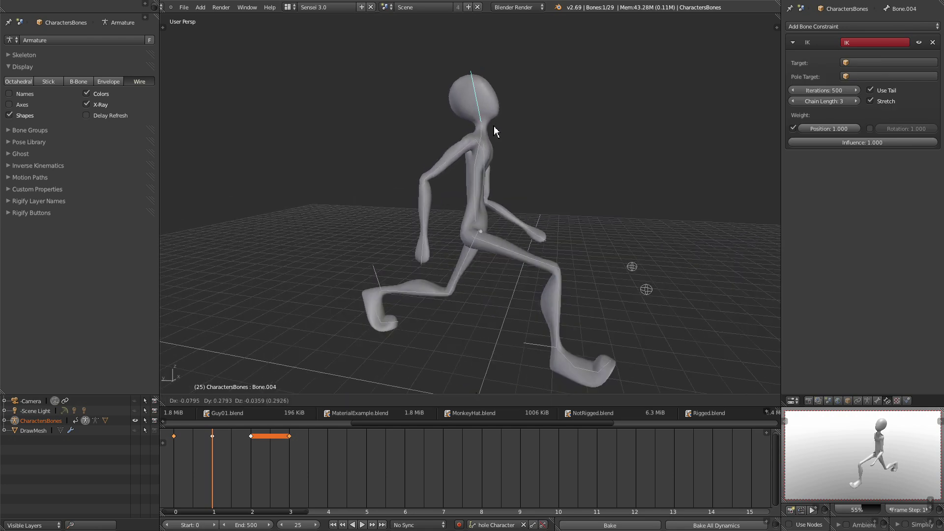
{"action": "left_click", "coordinate": [488, 125]}
{"action": "middle_click_drag", "start_coordinate": [592, 199], "coordinate": [465, 216]}
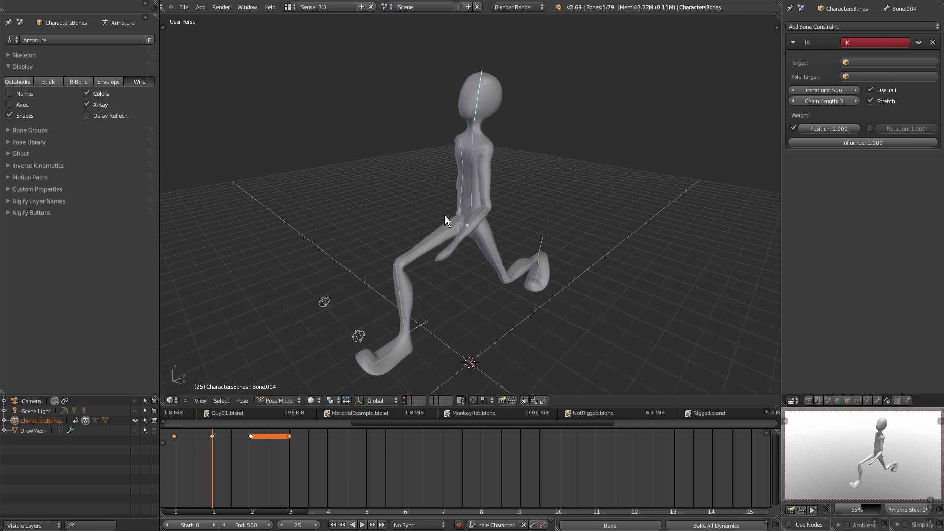
Keyframe the whole character at frame 25, and scrub back to frame 0.
{"action": "key", "text": "i"}
{"action": "key", "text": "Up"}
{"action": "left_click", "coordinate": [167, 471]}
{"action": "mouse_move", "coordinate": [168, 471]}
{"action": "left_mouse_down"}
{"action": "mouse_move", "coordinate": [235, 489]}
{"action": "mouse_move", "coordinate": [175, 486]}
{"action": "left_mouse_up"}
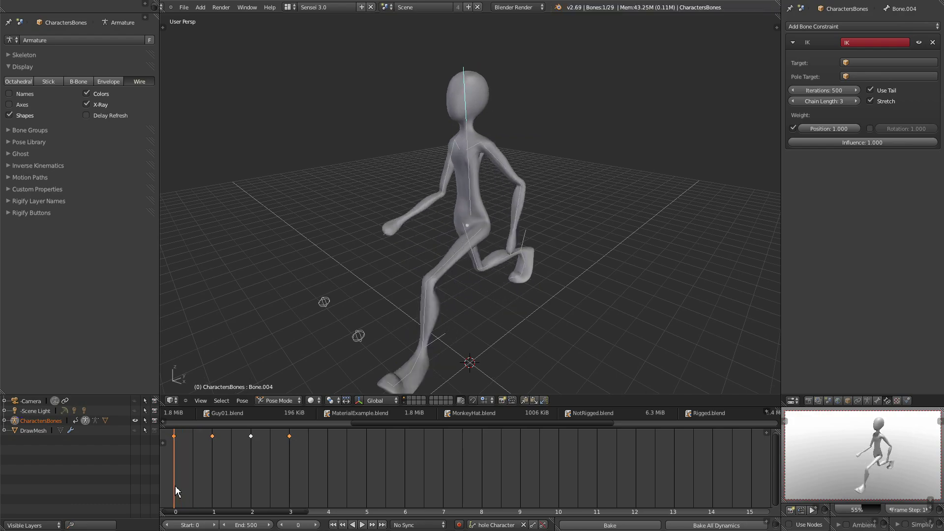